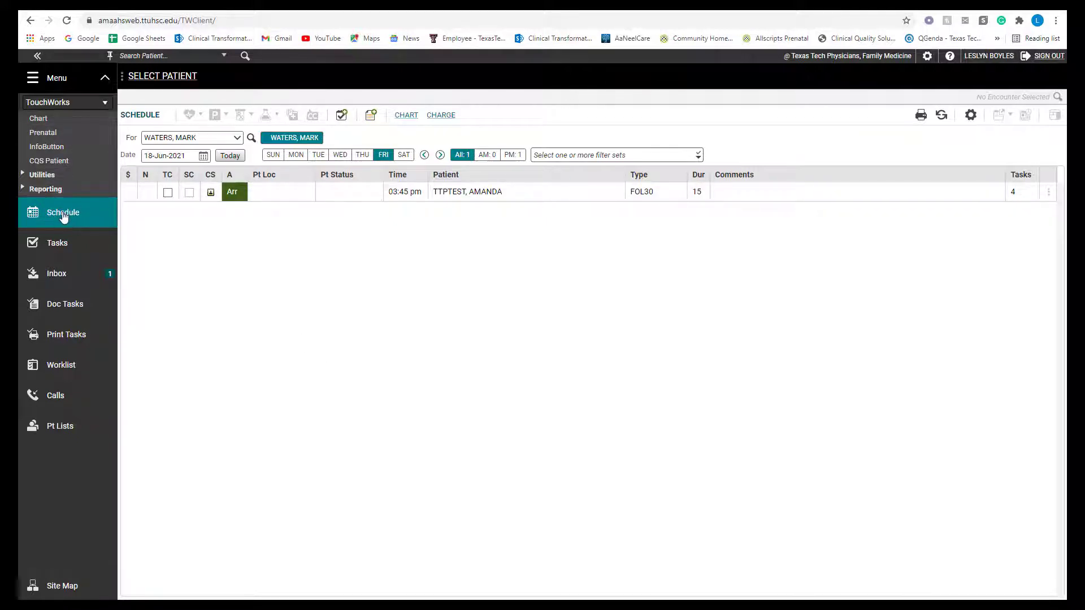
Browse the provider's schedule by weekday and week, viewing 25-Jun-2021 and returning to 18-Jun-2021.
{"action": "left_click", "coordinate": [296, 156]}
{"action": "left_click", "coordinate": [317, 156]}
{"action": "left_click", "coordinate": [384, 156]}
{"action": "left_click", "coordinate": [440, 156]}
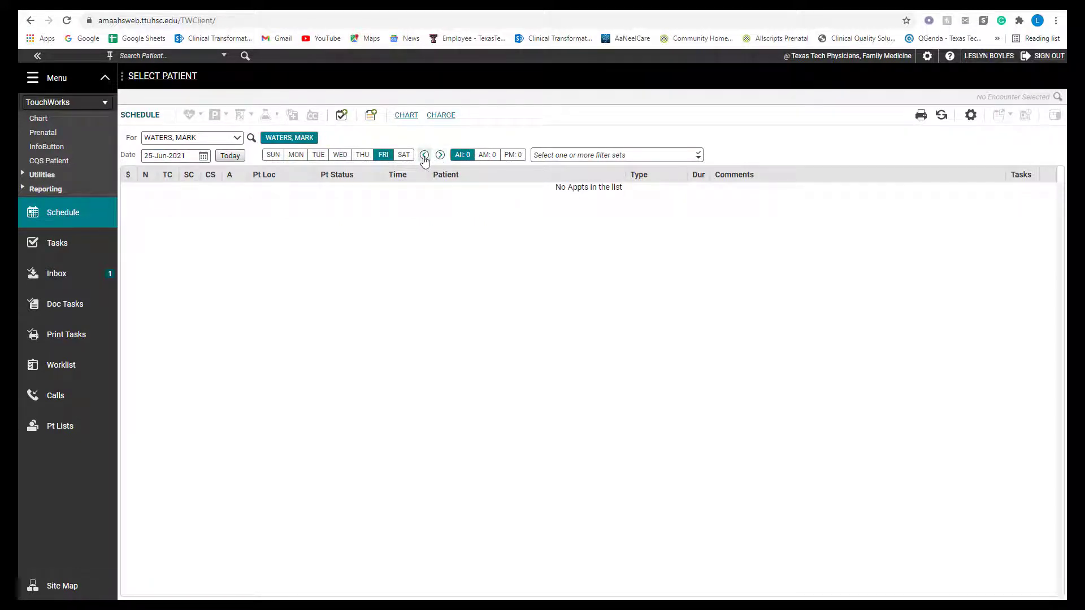
{"action": "left_click", "coordinate": [424, 156]}
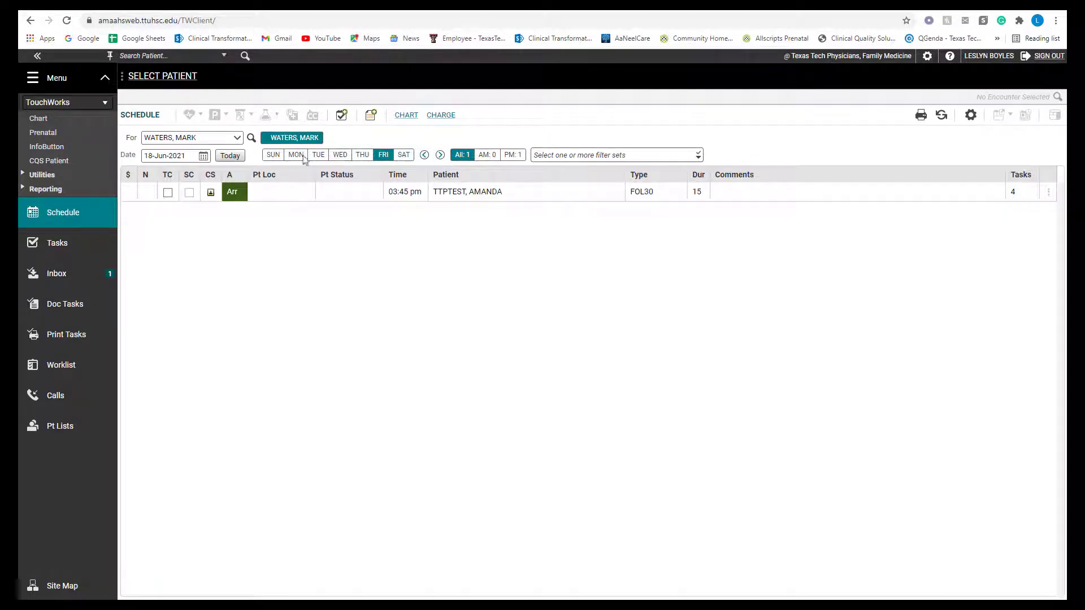
Look at the schedule's date picker and the schedulable provider search, and close them without changing the selection.
{"action": "left_click", "coordinate": [205, 156]}
{"action": "left_click", "coordinate": [204, 157]}
{"action": "left_click", "coordinate": [250, 139]}
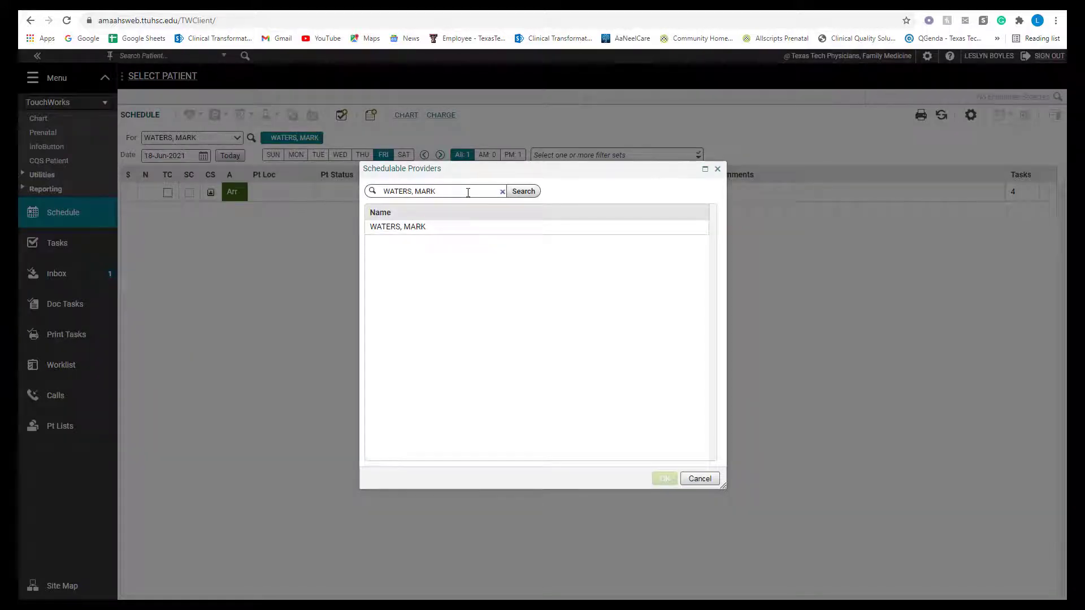
{"action": "left_click", "coordinate": [718, 169]}
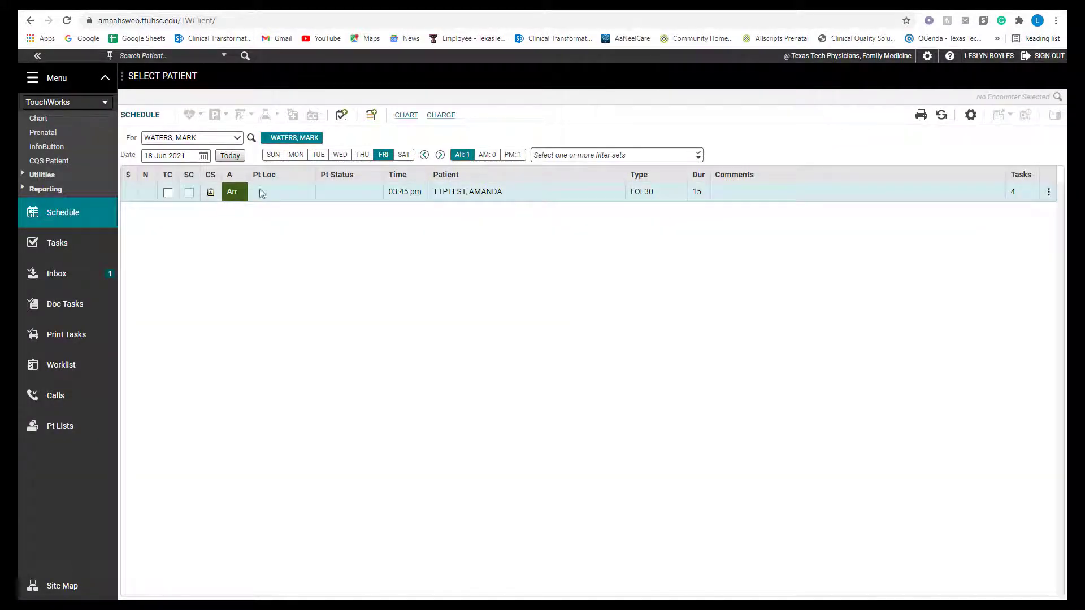
Look through the patient status options for the 03:45 pm appointment and open that patient's chart.
{"action": "left_click", "coordinate": [350, 194]}
{"action": "left_click", "coordinate": [350, 194]}
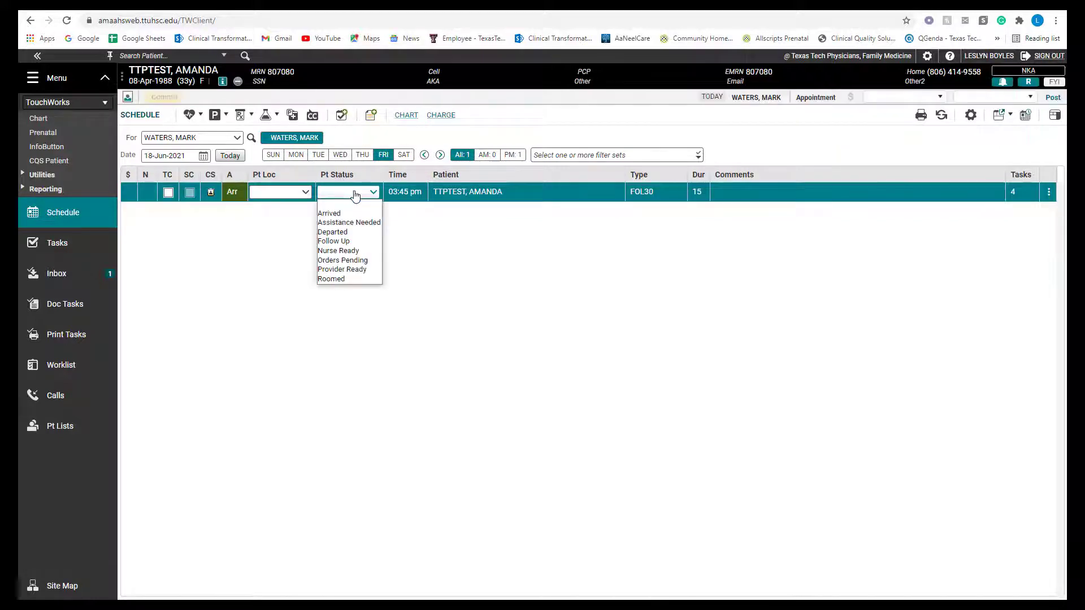
{"action": "left_click", "coordinate": [447, 256]}
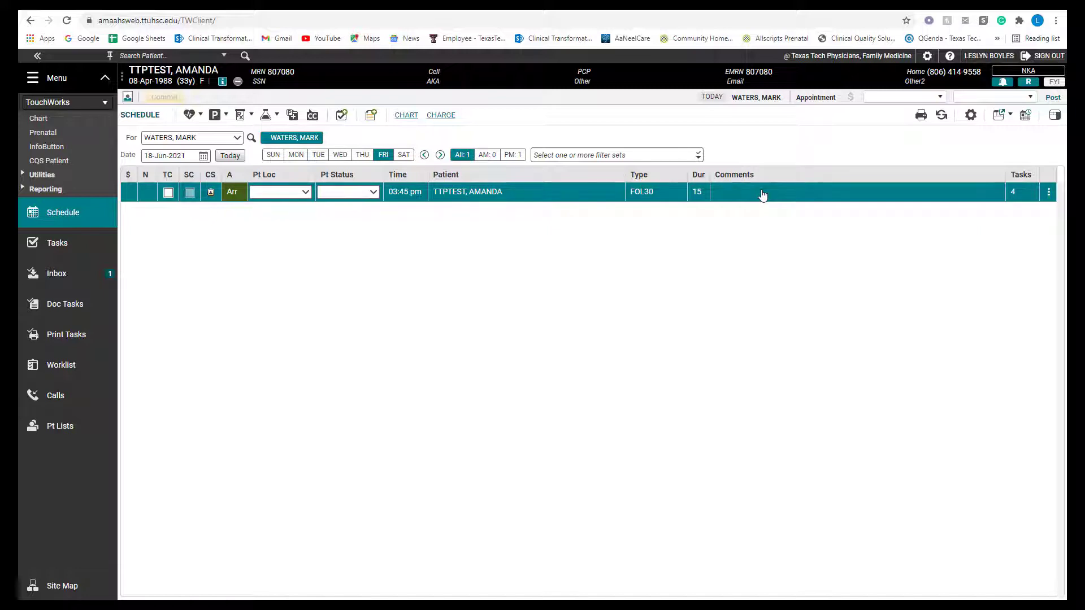
{"action": "left_click", "coordinate": [511, 195]}
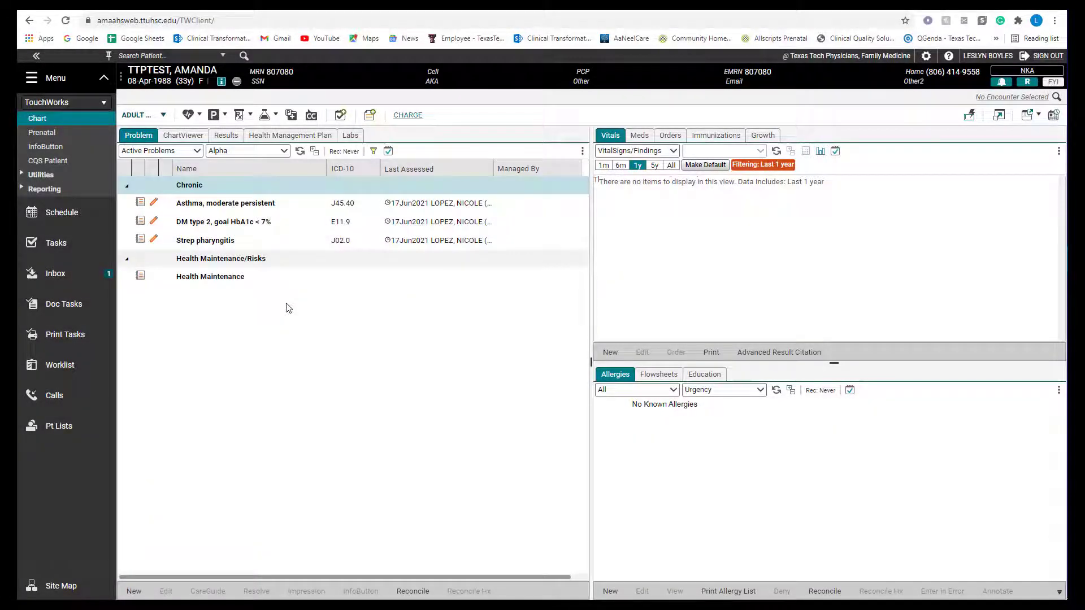
Open the task list and examine the available task views, keeping My Active Tasks selected.
{"action": "left_click", "coordinate": [78, 252]}
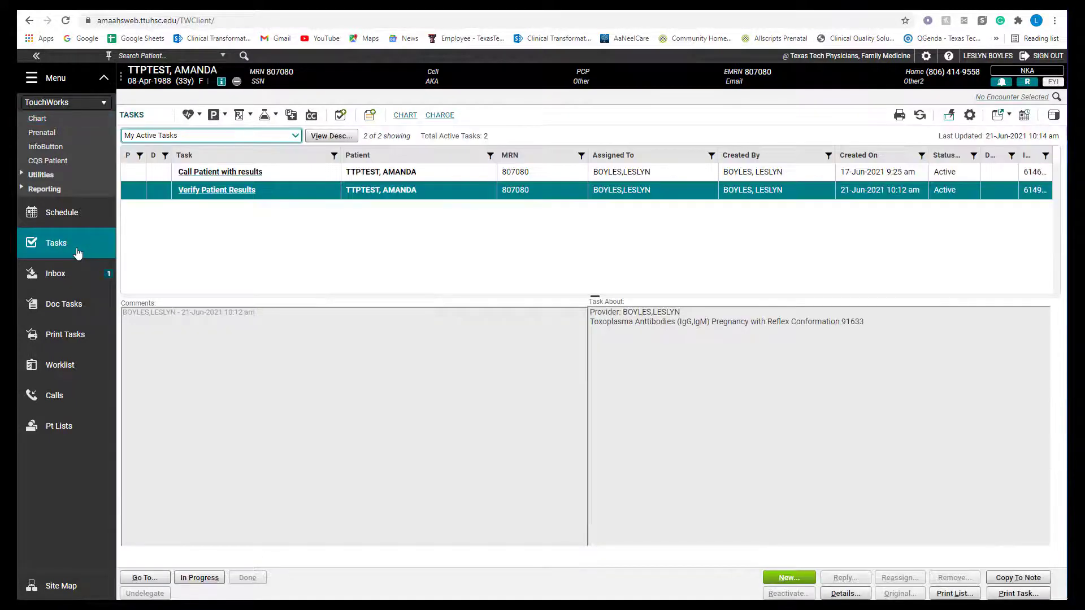
{"action": "left_click", "coordinate": [244, 136]}
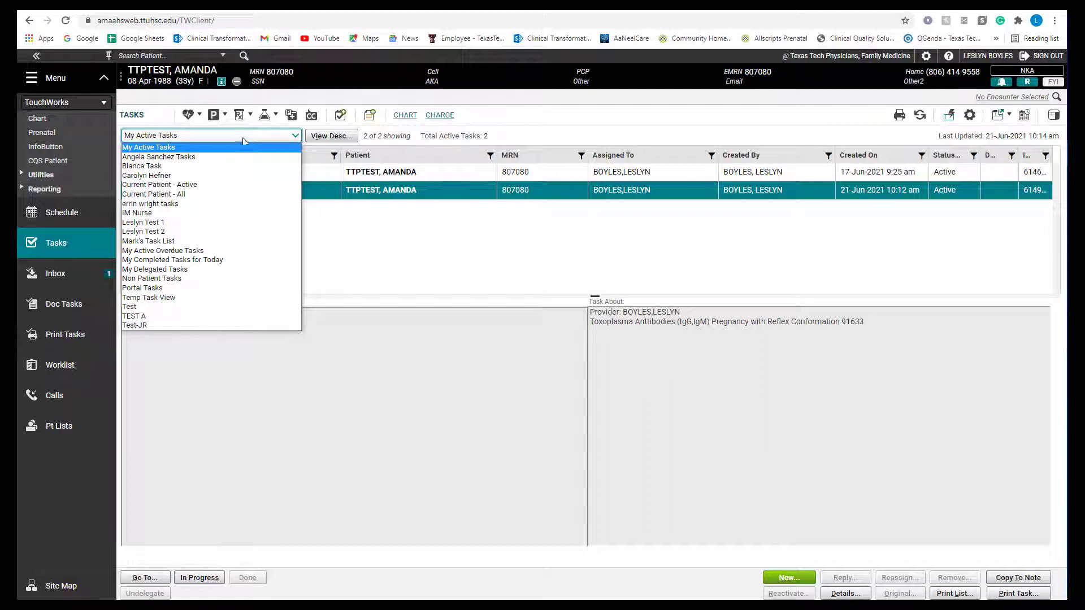
{"action": "key", "text": "Down"}
{"action": "key", "text": "Down"}
{"action": "key", "text": "Down"}
{"action": "key", "text": "Down"}
{"action": "key", "text": "Down"}
{"action": "key", "text": "Down"}
{"action": "key", "text": "Down"}
{"action": "key", "text": "Down"}
{"action": "key", "text": "Down"}
{"action": "key", "text": "Down"}
{"action": "key", "text": "Down"}
{"action": "key", "text": "Down"}
{"action": "key", "text": "Down"}
{"action": "key", "text": "Down"}
{"action": "key", "text": "Down"}
{"action": "key", "text": "Down"}
{"action": "key", "text": "Down"}
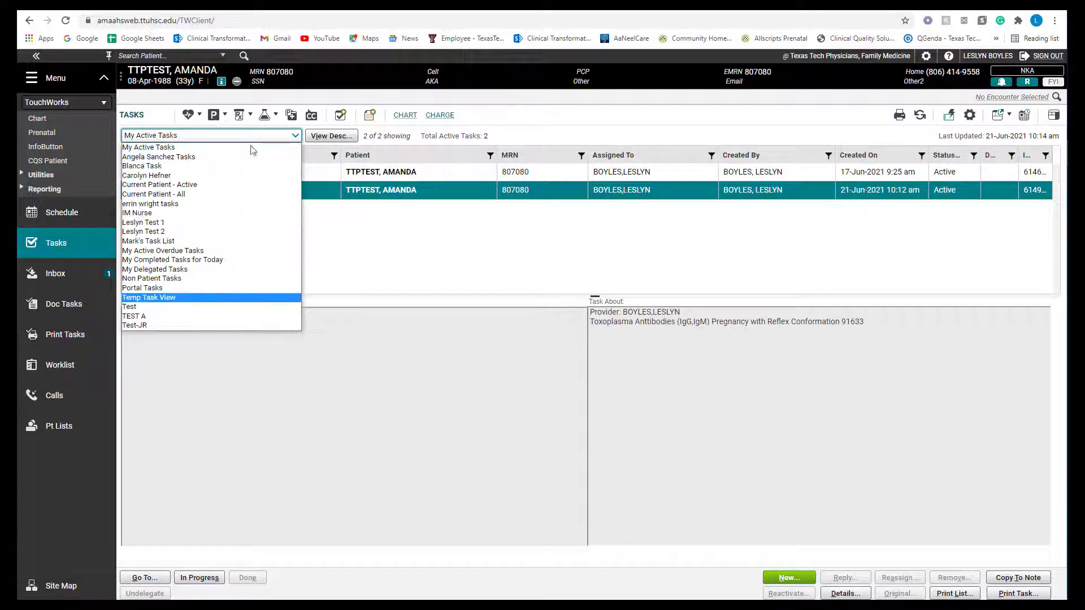
{"action": "key", "text": "Escape"}
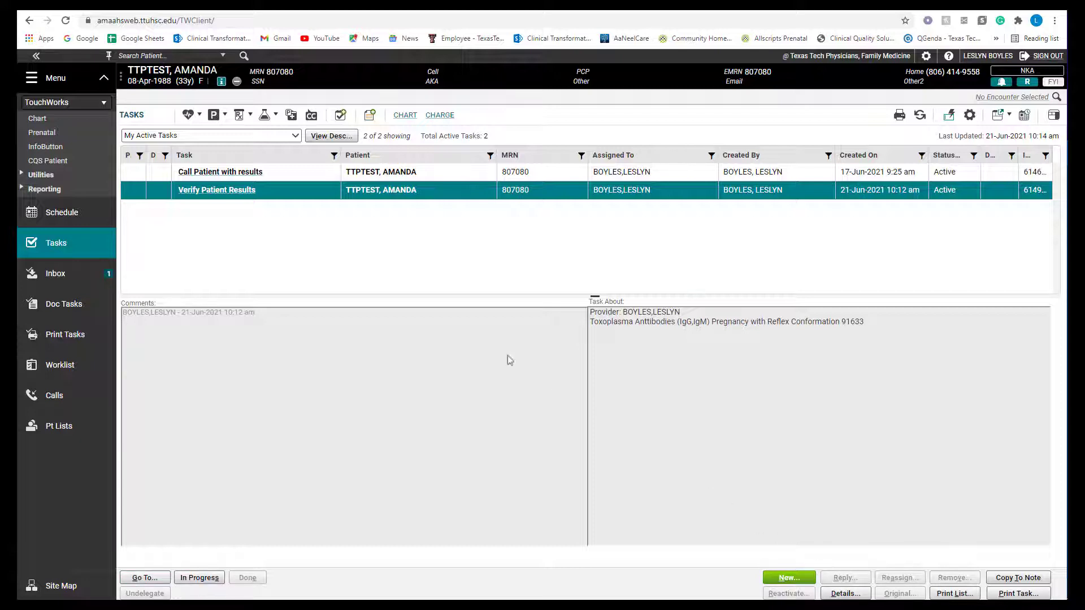
Open the Verify Patient Results task and verify its toxoplasma antibodies result, keeping the mail-results-to-patient option.
{"action": "left_click", "coordinate": [251, 190]}
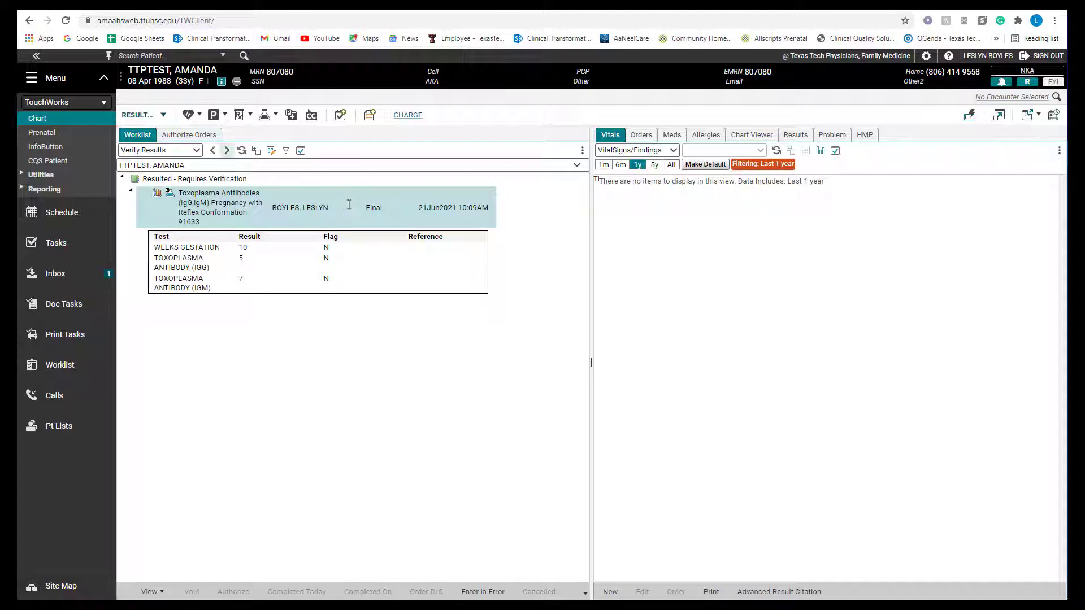
{"action": "right_click", "coordinate": [348, 207]}
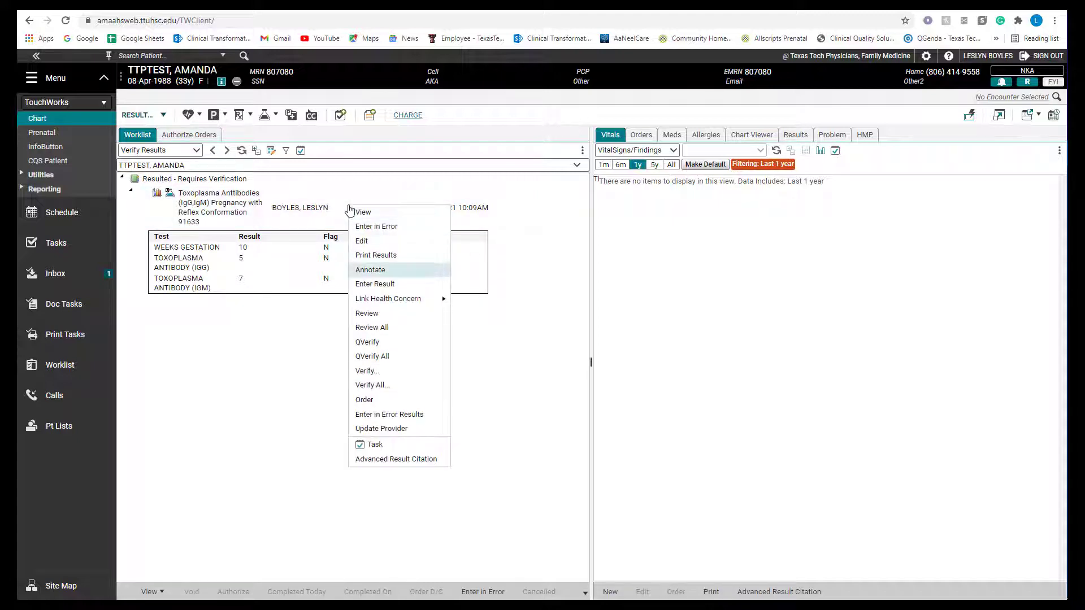
{"action": "left_click", "coordinate": [367, 372]}
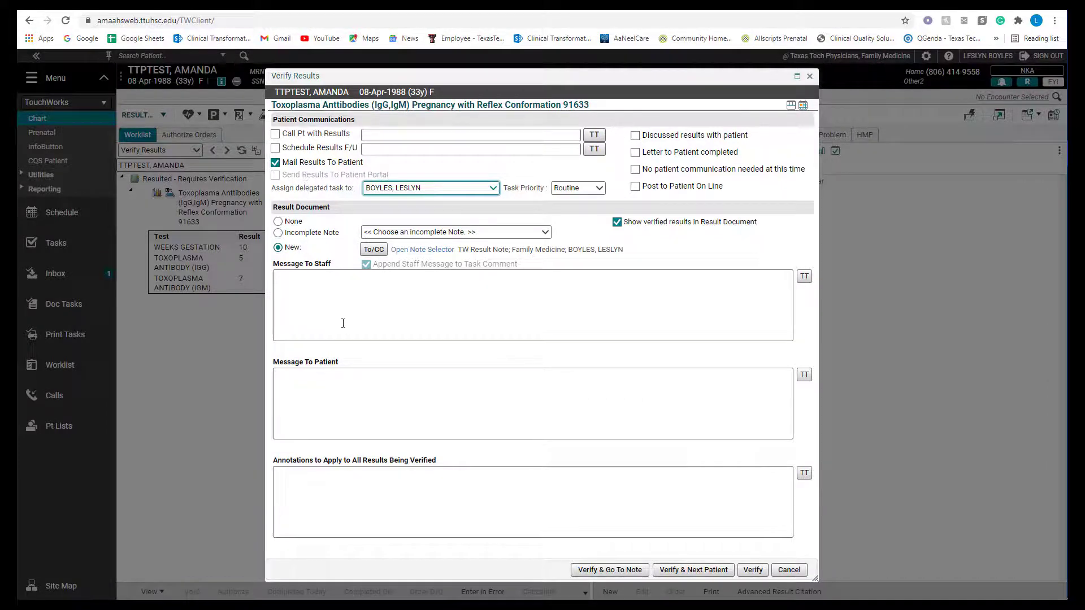
{"action": "left_click", "coordinate": [337, 383]}
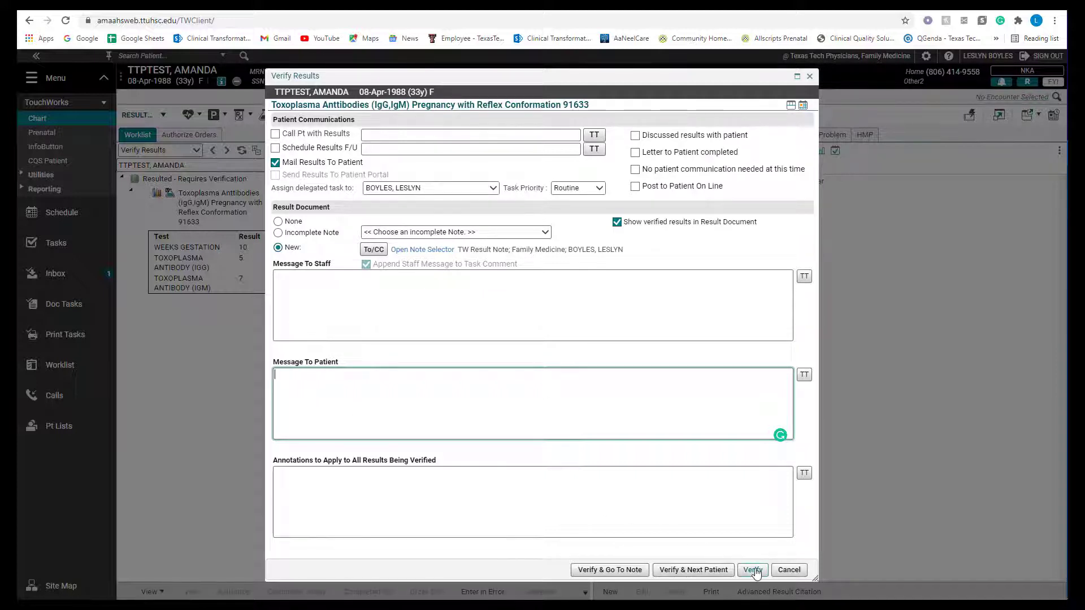
{"action": "left_click", "coordinate": [753, 570]}
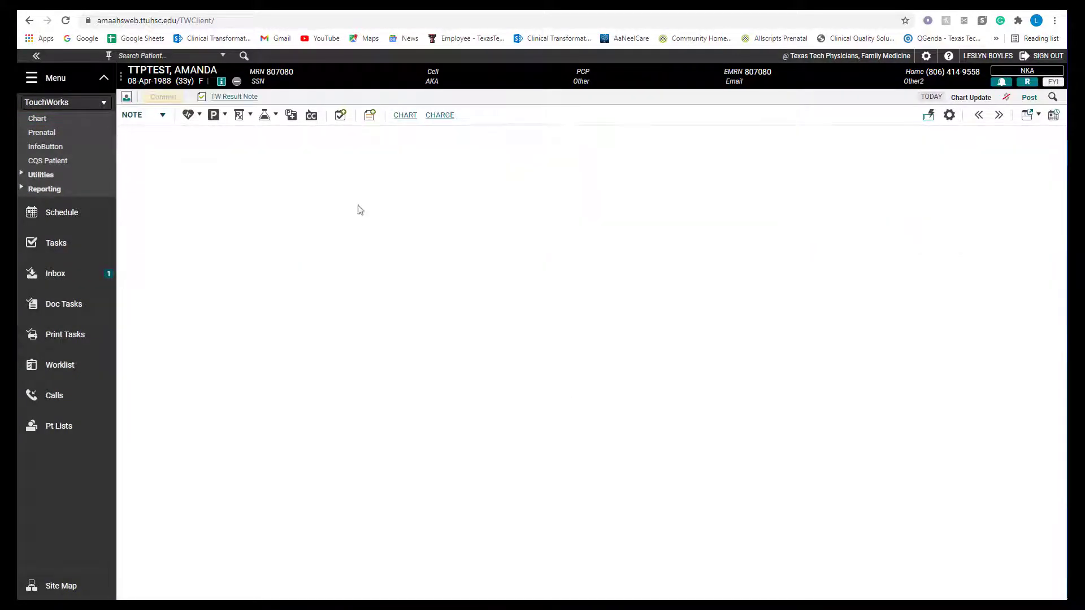
View the finalized TW Result Note in the note viewer and return to the task list.
{"action": "left_click", "coordinate": [244, 100]}
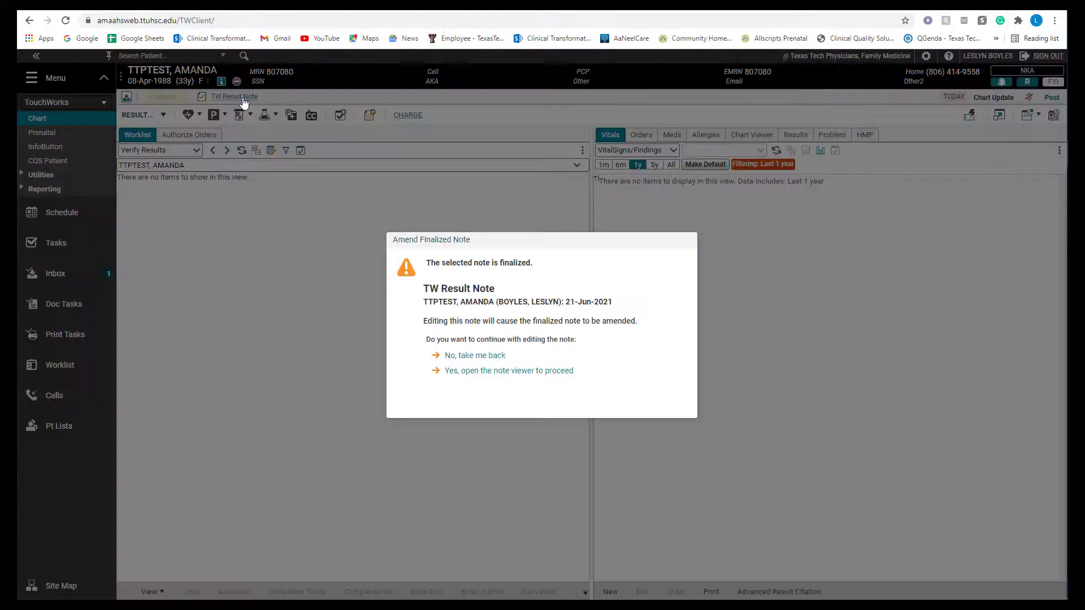
{"action": "left_click", "coordinate": [445, 372]}
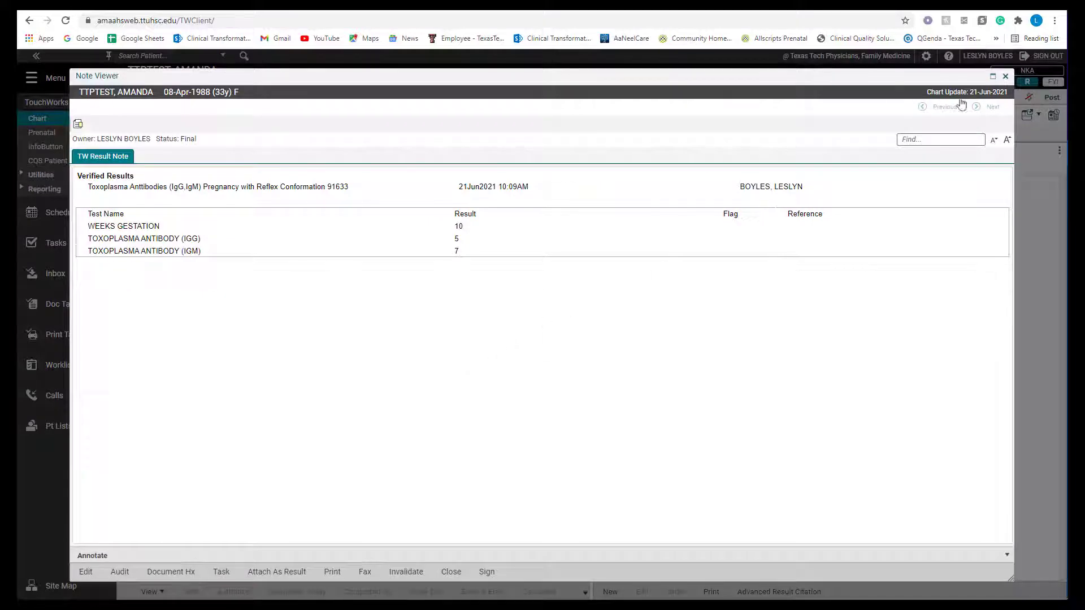
{"action": "left_click", "coordinate": [1007, 77]}
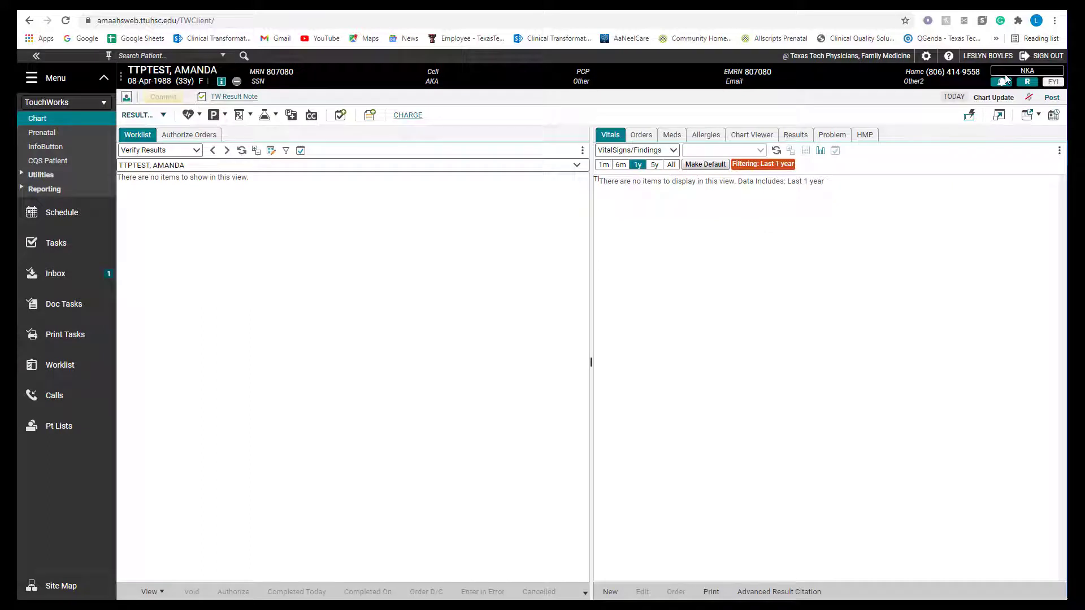
{"action": "left_click", "coordinate": [89, 244]}
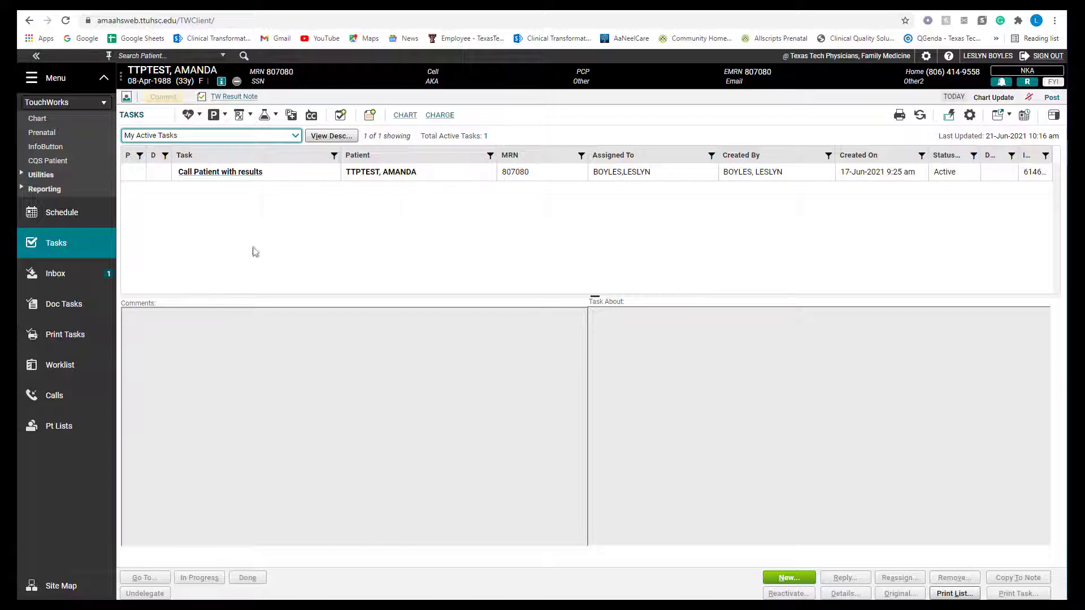
Draft a new Call Back task concerning the current patient with the comment "Please call", and discard it.
{"action": "left_click", "coordinate": [787, 578]}
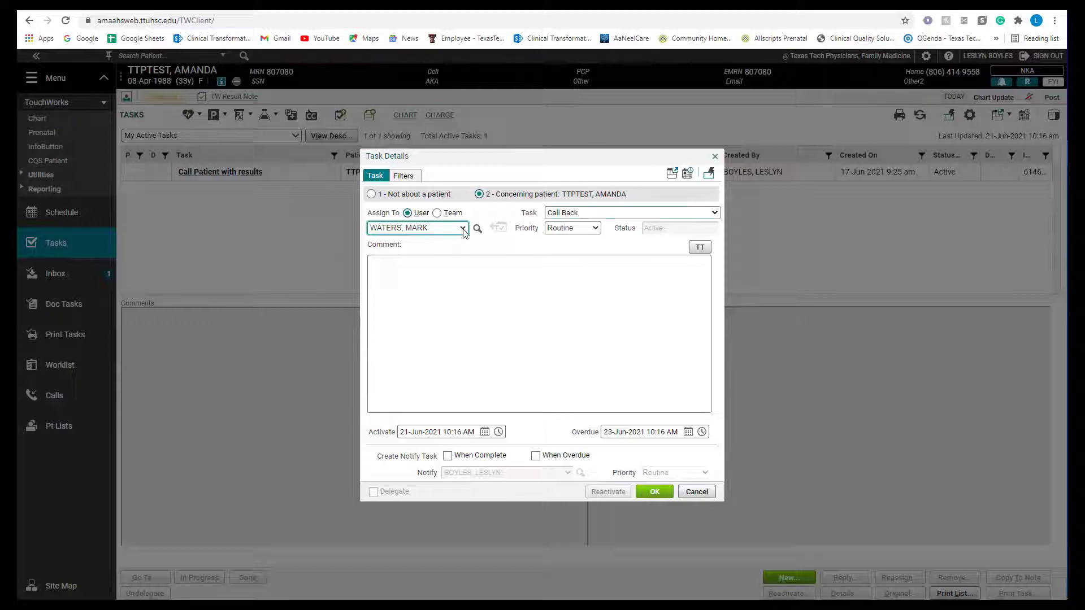
{"action": "left_click", "coordinate": [677, 219]}
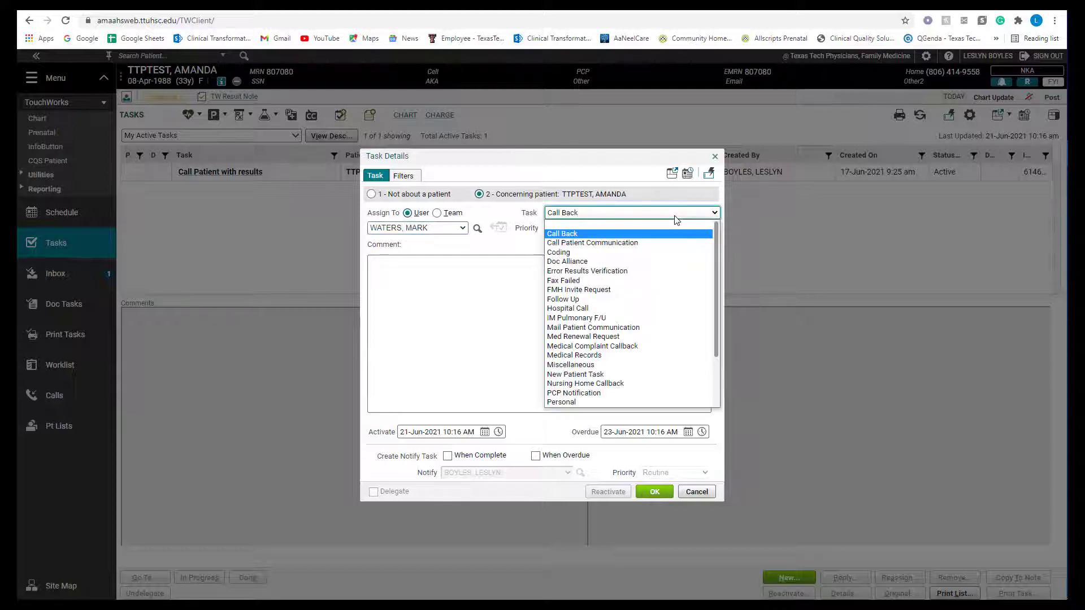
{"action": "key", "text": "Down"}
{"action": "key", "text": "Down"}
{"action": "key", "text": "Down"}
{"action": "key", "text": "Down"}
{"action": "key", "text": "Down"}
{"action": "key", "text": "Down"}
{"action": "key", "text": "Down"}
{"action": "key", "text": "Down"}
{"action": "key", "text": "Down"}
{"action": "key", "text": "Down"}
{"action": "key", "text": "Down"}
{"action": "key", "text": "Down"}
{"action": "key", "text": "Down"}
{"action": "key", "text": "Down"}
{"action": "key", "text": "Down"}
{"action": "key", "text": "Down"}
{"action": "key", "text": "Down"}
{"action": "key", "text": "Down"}
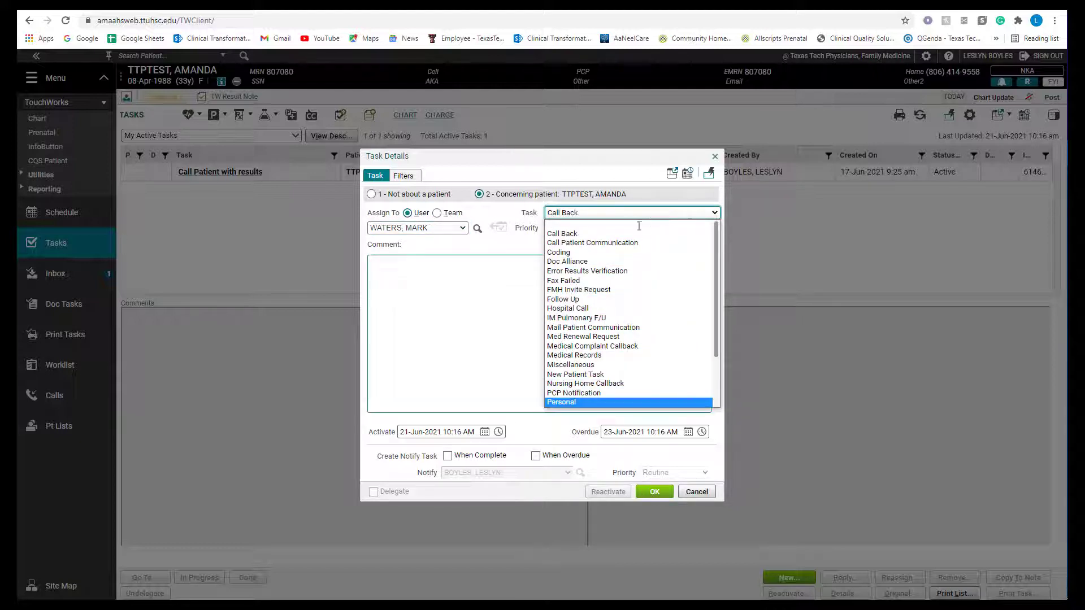
{"action": "left_click", "coordinate": [603, 234]}
{"action": "left_click", "coordinate": [465, 315]}
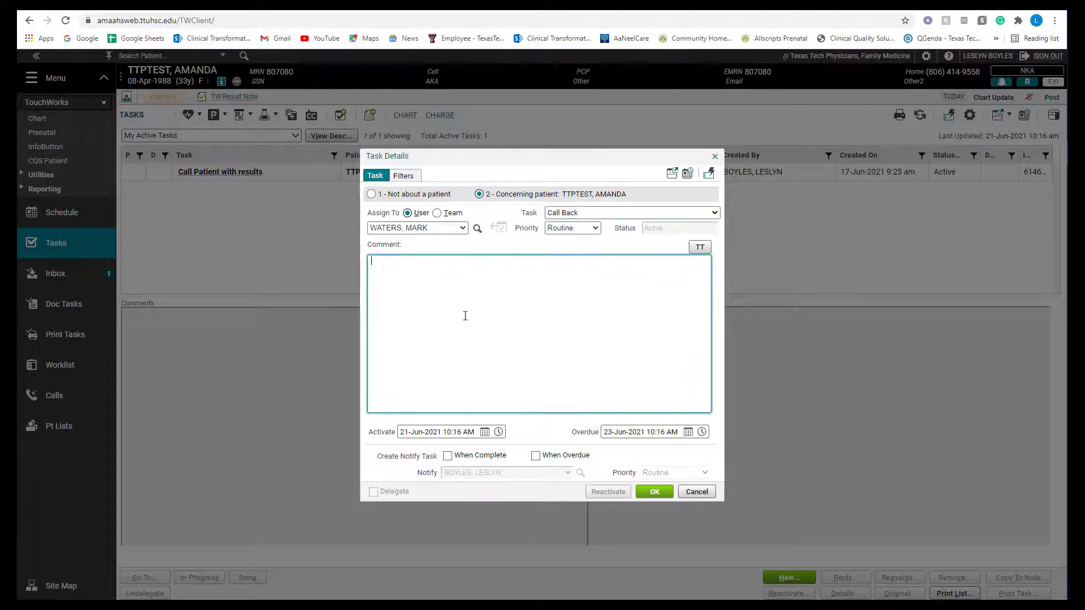
{"action": "type", "text": "Please call"}
{"action": "left_click", "coordinate": [715, 156]}
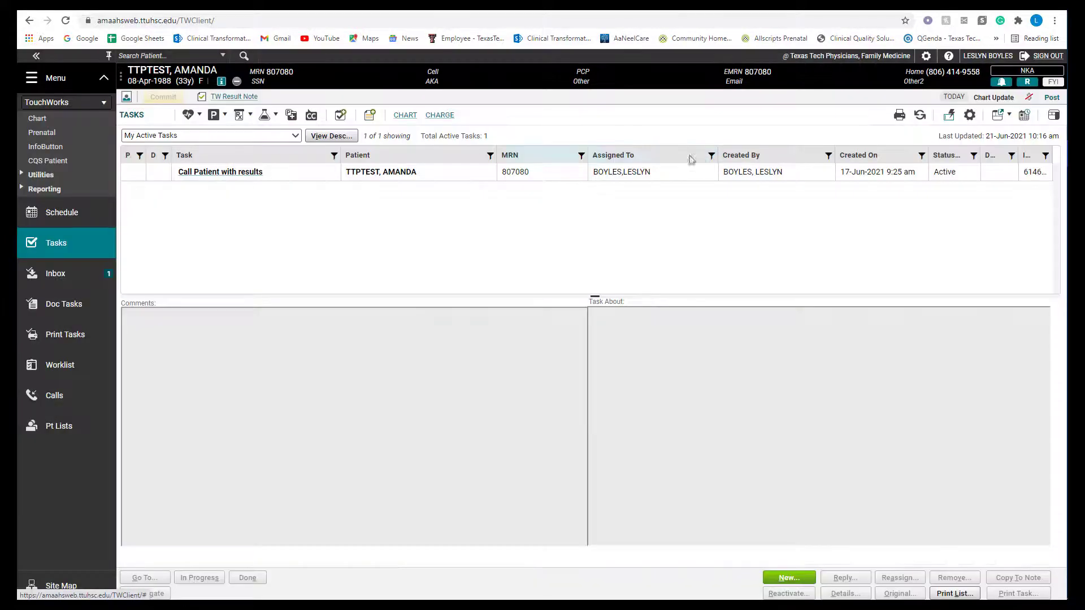
View the details and reassignment options of the Call Patient with results task without reassigning it.
{"action": "left_click", "coordinate": [477, 177]}
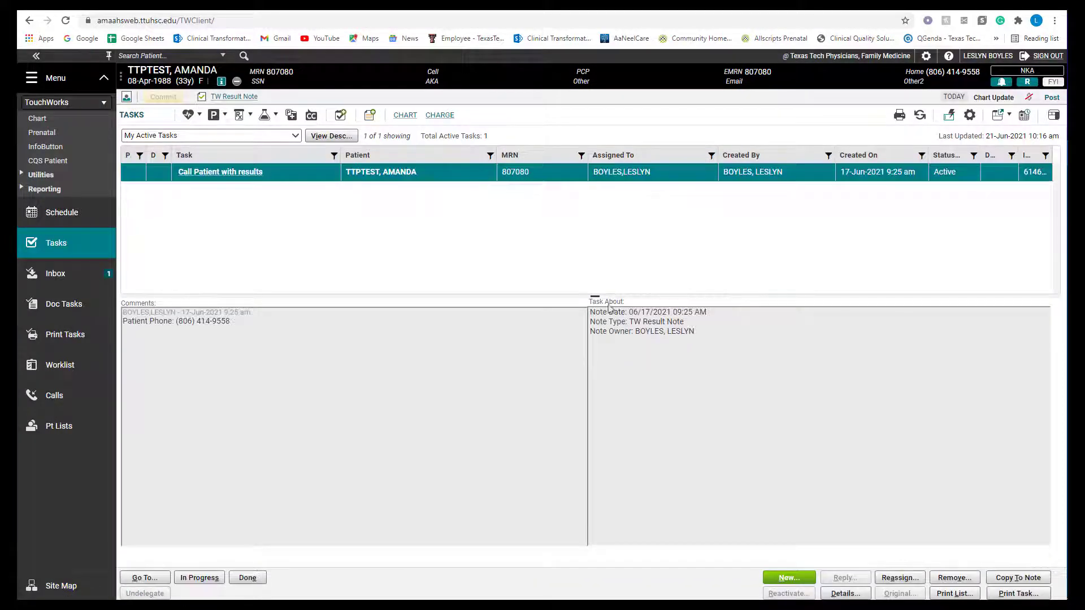
{"action": "left_click", "coordinate": [890, 582]}
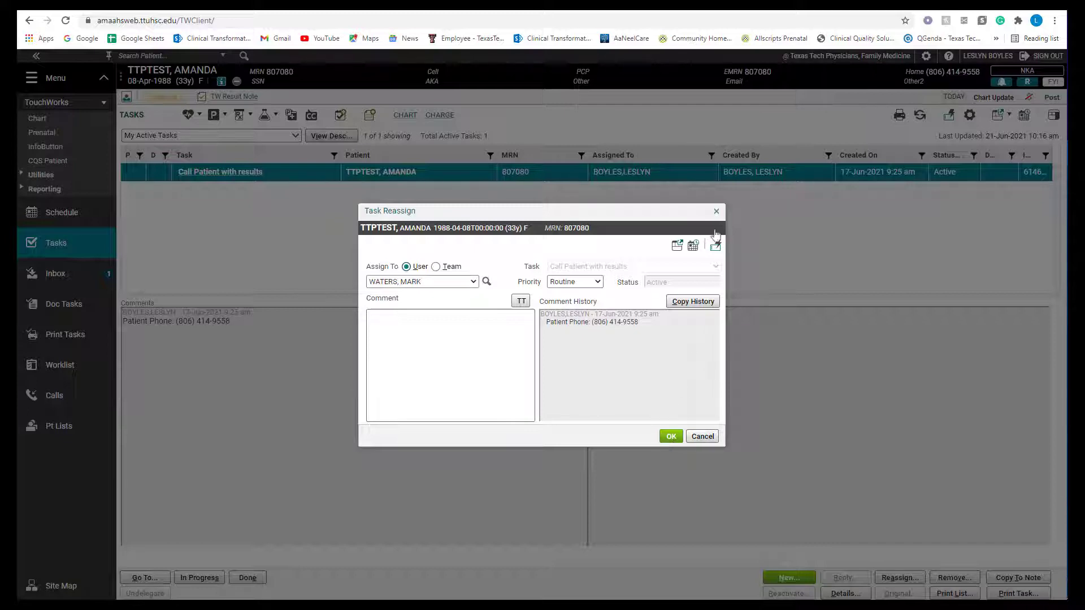
{"action": "left_click", "coordinate": [716, 212]}
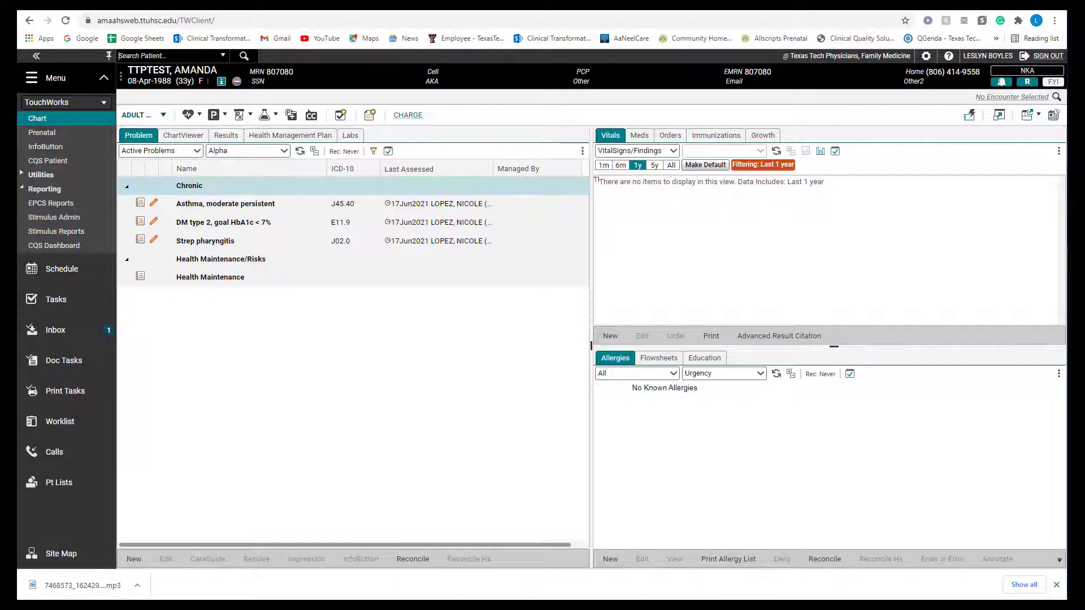
Search for the test patients by last name and open the chart of the 86-year-old female patient.
{"action": "type", "text": "ttptest"}
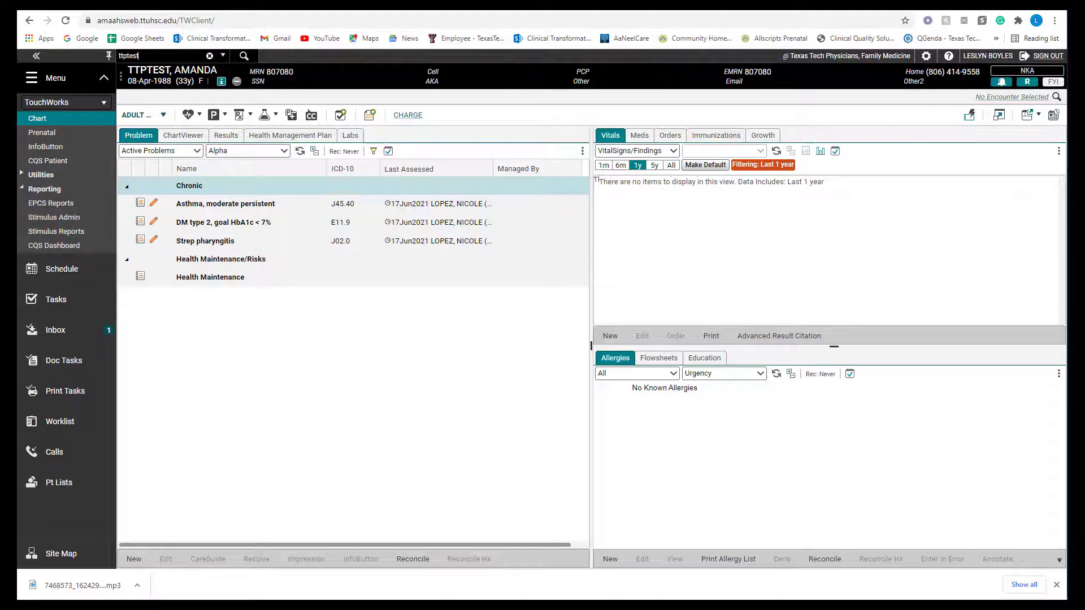
{"action": "key", "text": "Return"}
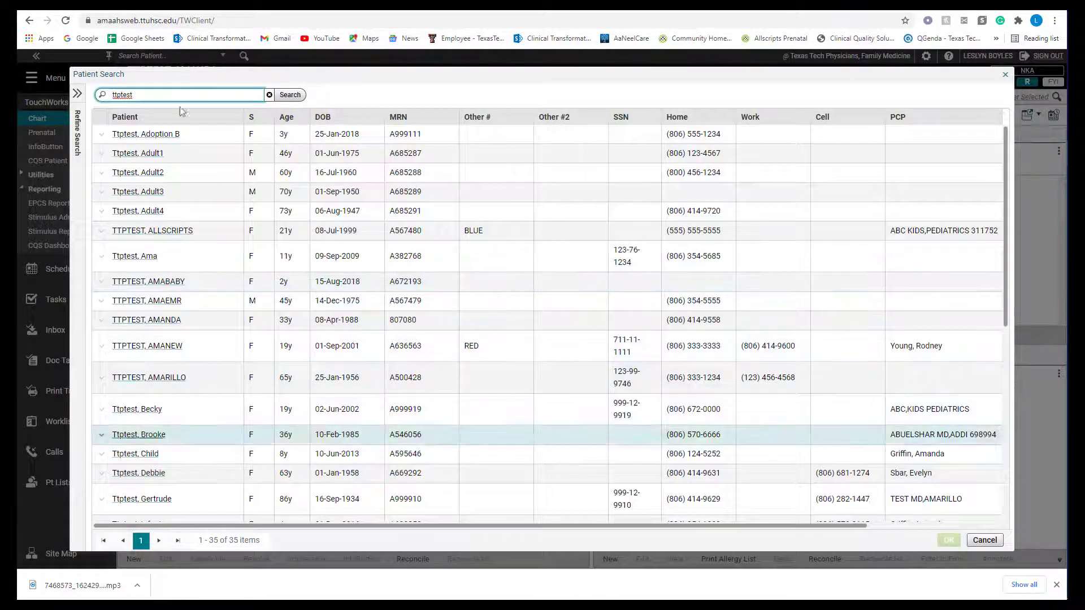
{"action": "left_click", "coordinate": [154, 499]}
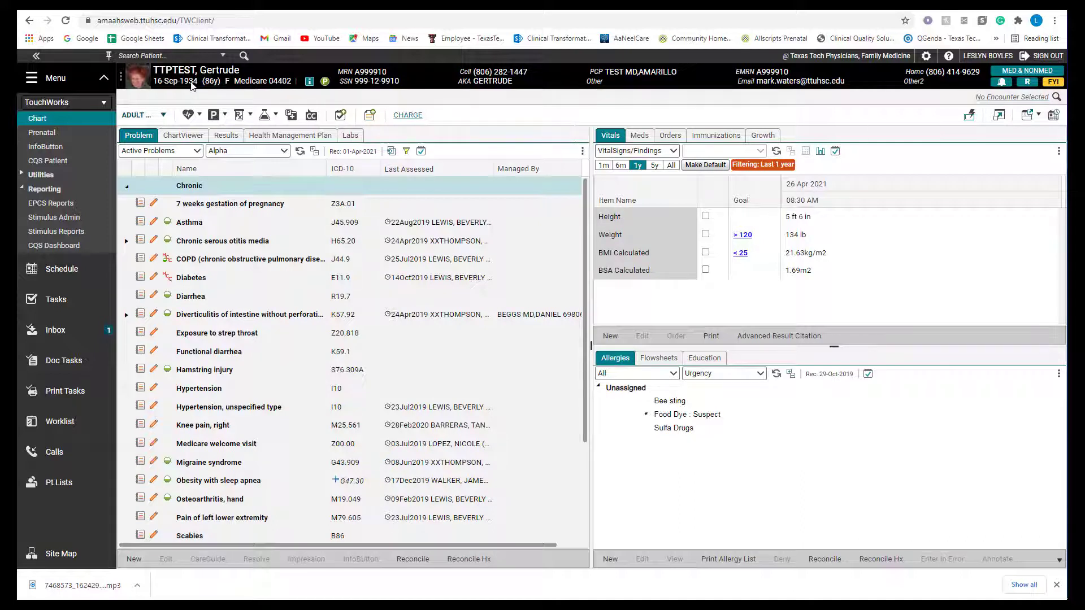
Maximize the patient banner, collapse its detail cards, and open the patient profile.
{"action": "left_click", "coordinate": [122, 79]}
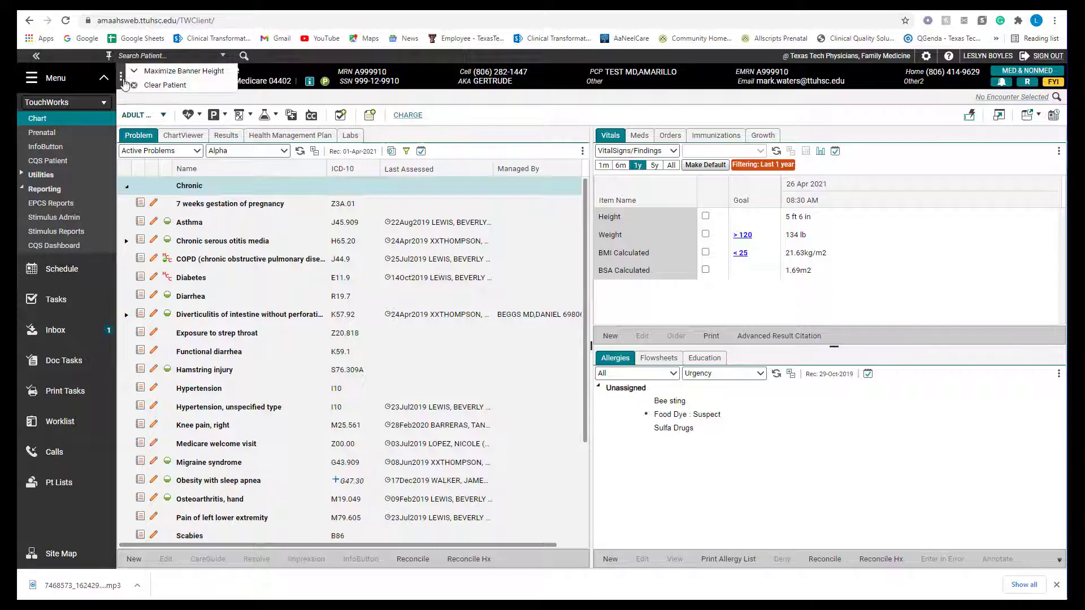
{"action": "left_click", "coordinate": [150, 72]}
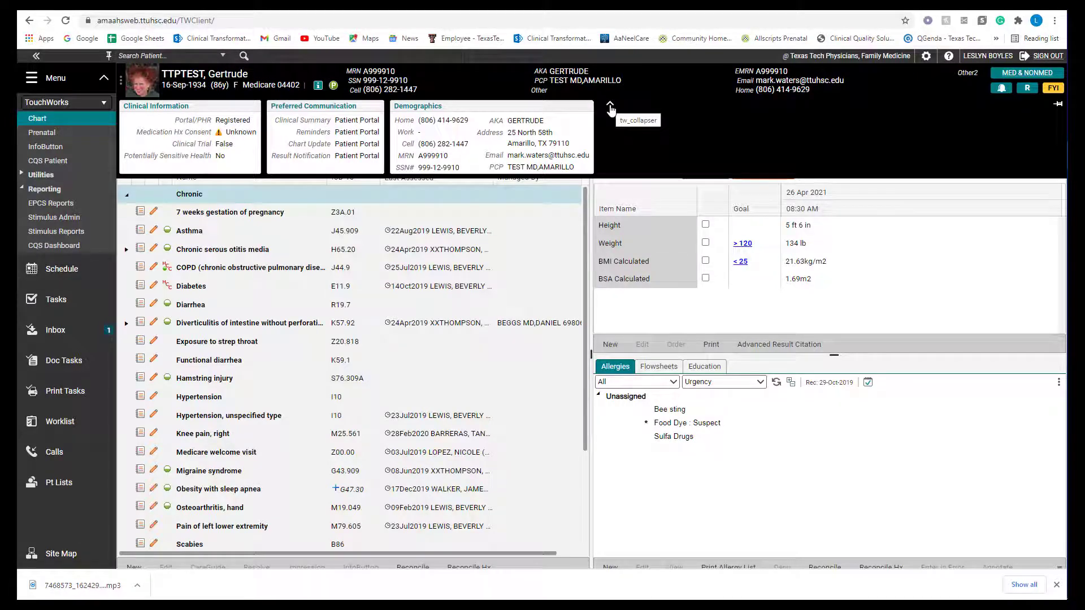
{"action": "left_click", "coordinate": [610, 109]}
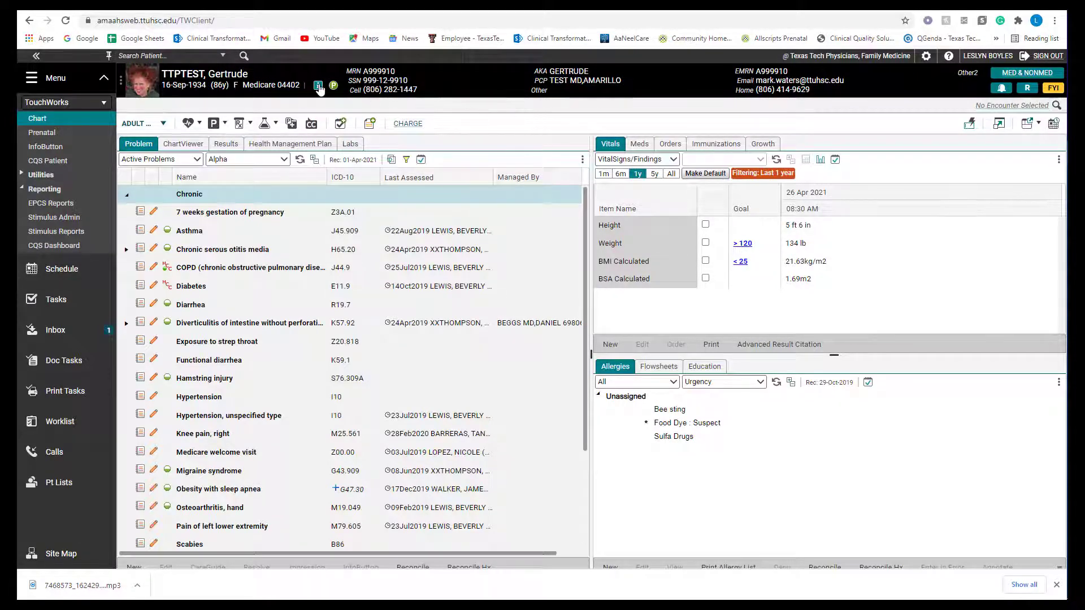
{"action": "left_click", "coordinate": [320, 89]}
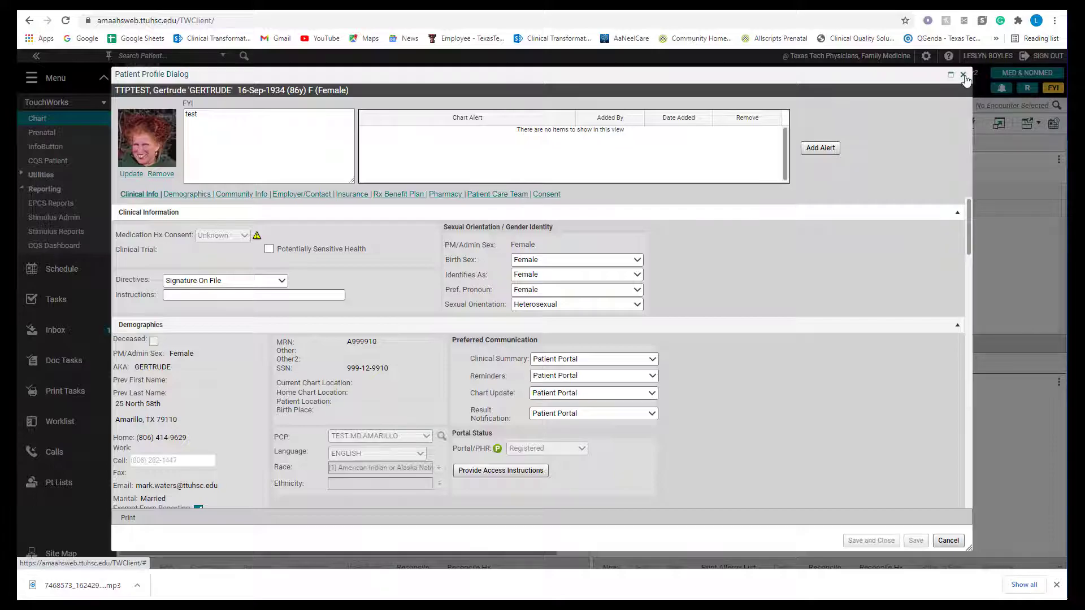
Close the patient profile and view the orders and immunizations in the patient's chart.
{"action": "left_click", "coordinate": [964, 76]}
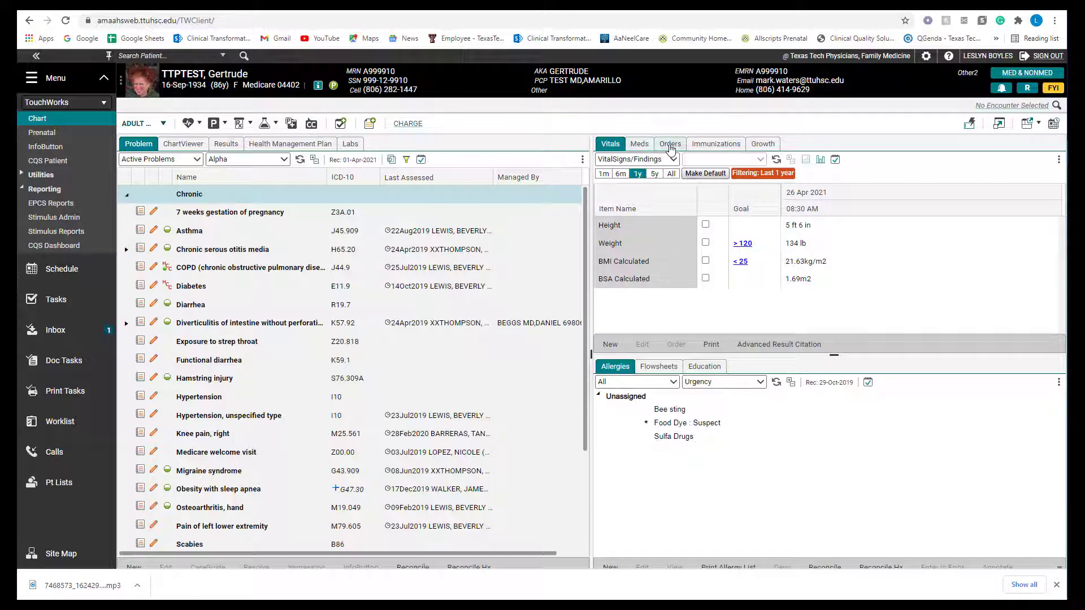
{"action": "left_click", "coordinate": [671, 148]}
{"action": "left_click", "coordinate": [696, 145]}
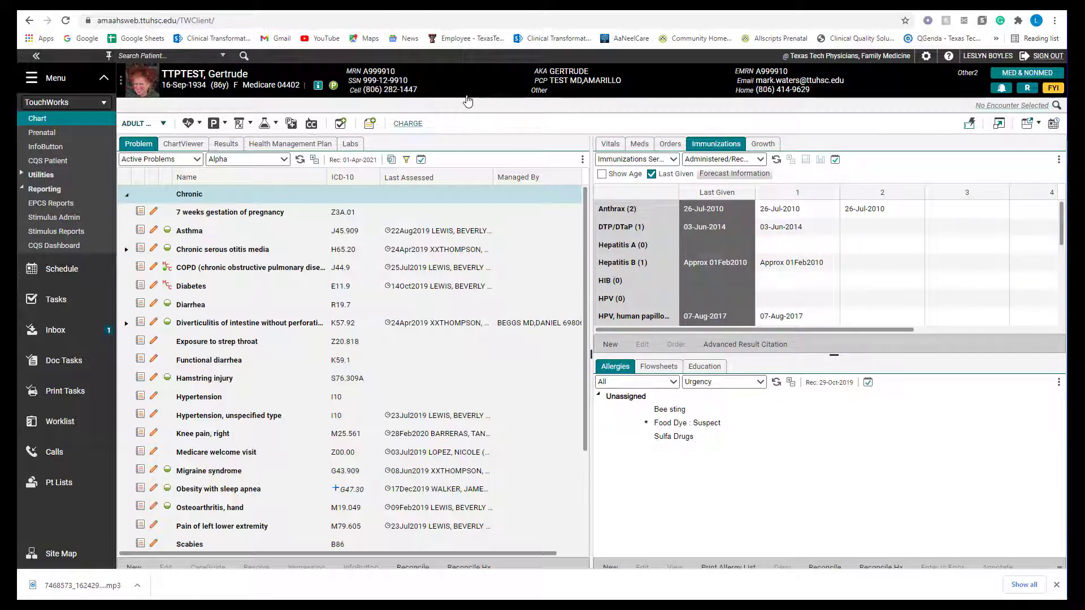
Expand the patient banner's detail cards, shrink the main navigation menu to its icon strip, and collapse the cards again.
{"action": "left_click", "coordinate": [467, 100]}
{"action": "left_click", "coordinate": [1060, 105]}
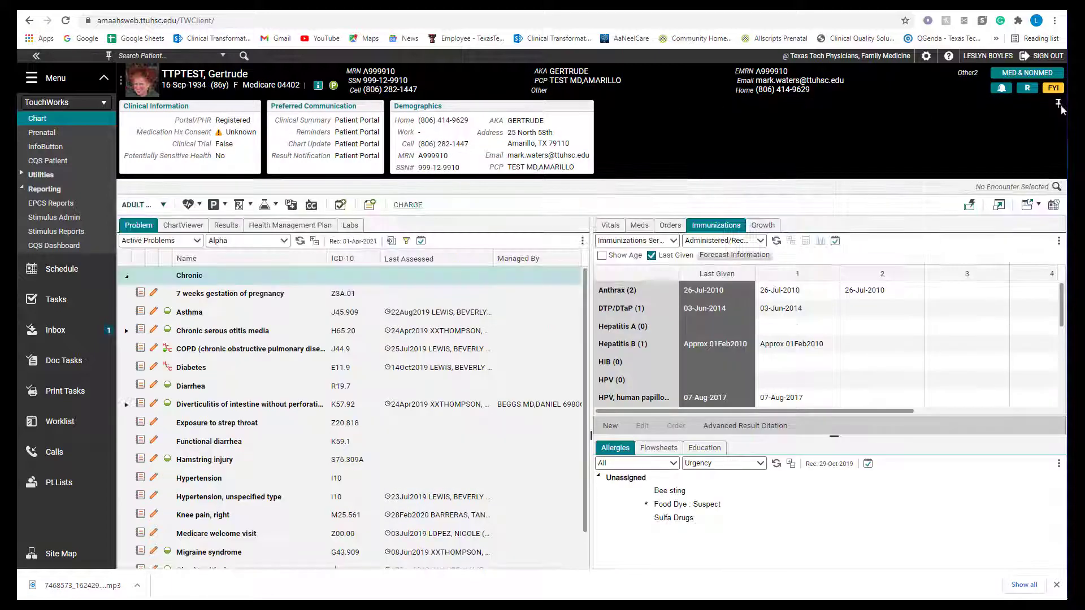
{"action": "left_click", "coordinate": [110, 56]}
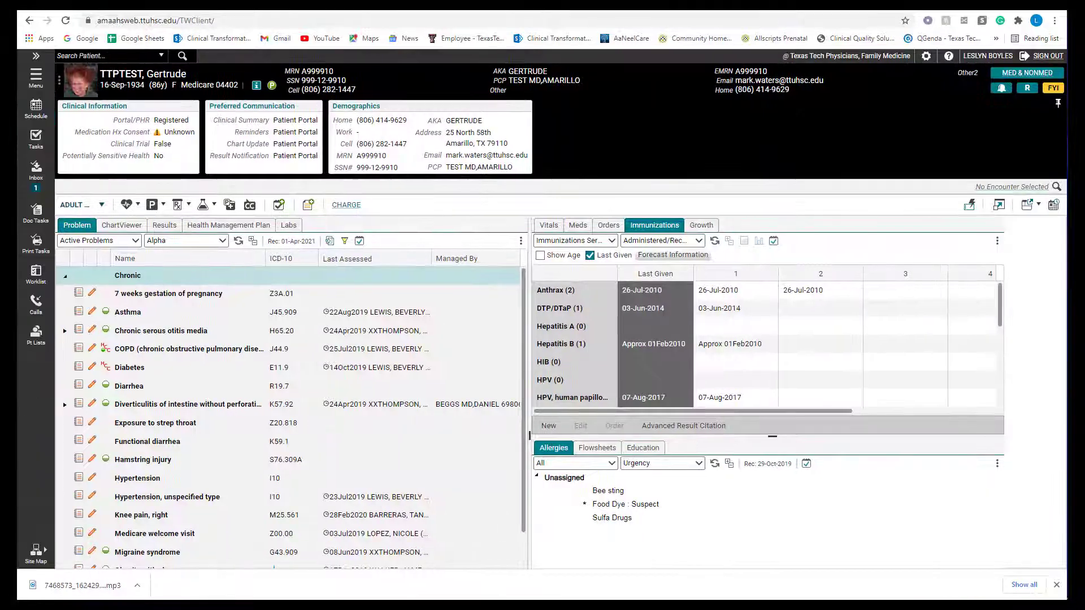
{"action": "left_click", "coordinate": [1058, 104]}
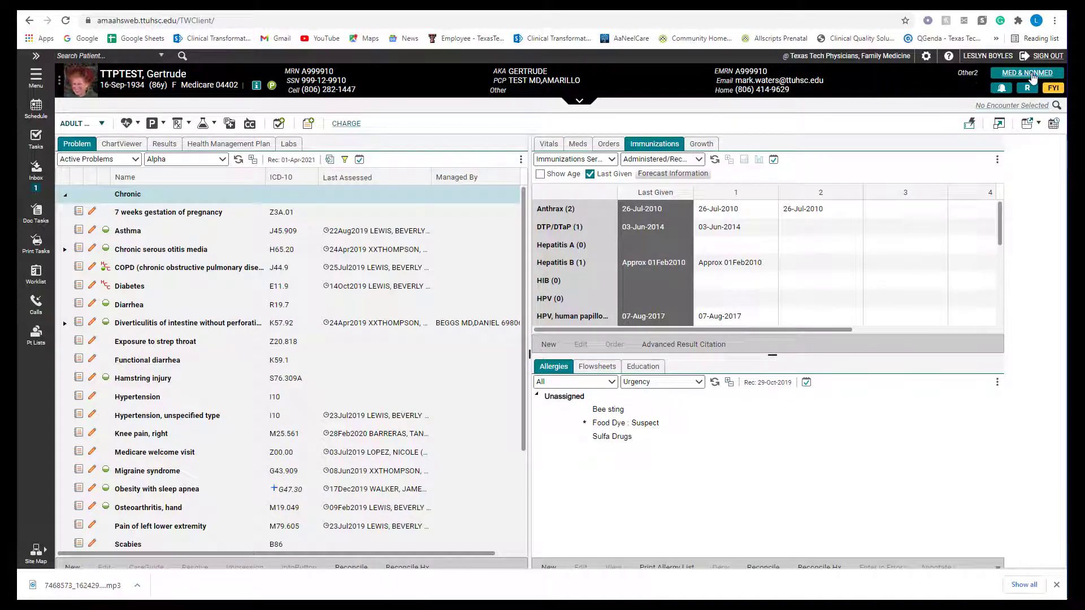
View the patient's allergy indicator, FYI note, Recommendations and Alerts, and Clinical Assistant from the banner, closing each without changes.
{"action": "left_click", "coordinate": [1032, 77]}
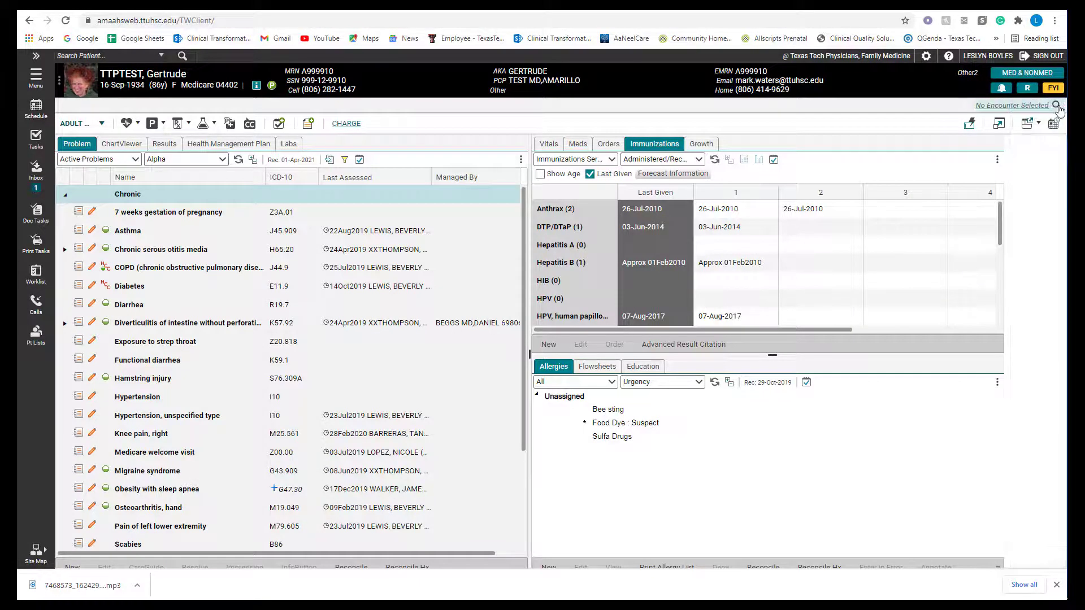
{"action": "left_click", "coordinate": [1053, 88]}
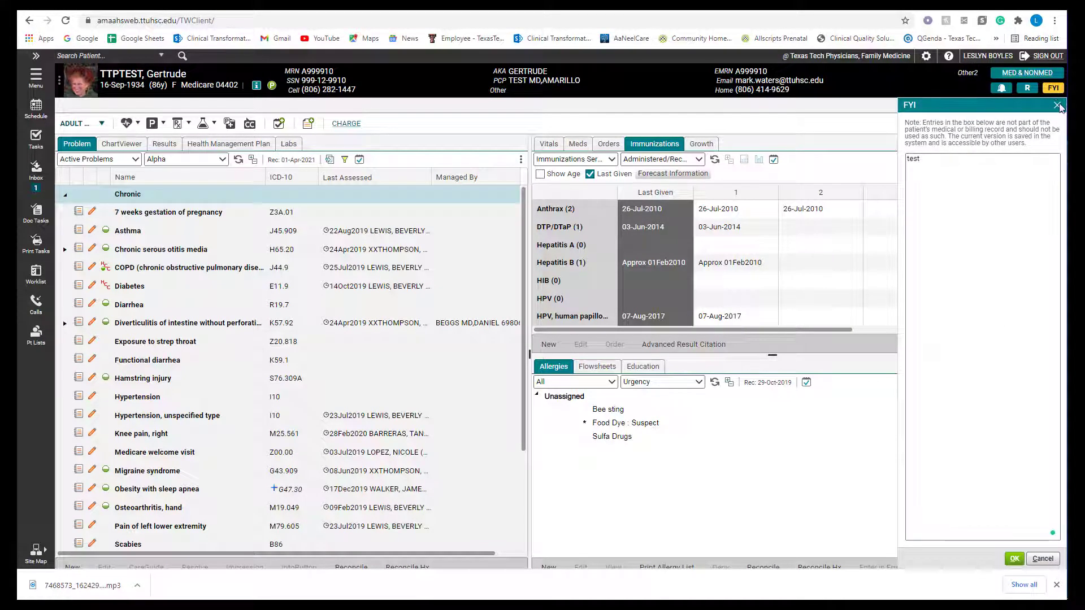
{"action": "left_click", "coordinate": [1057, 105]}
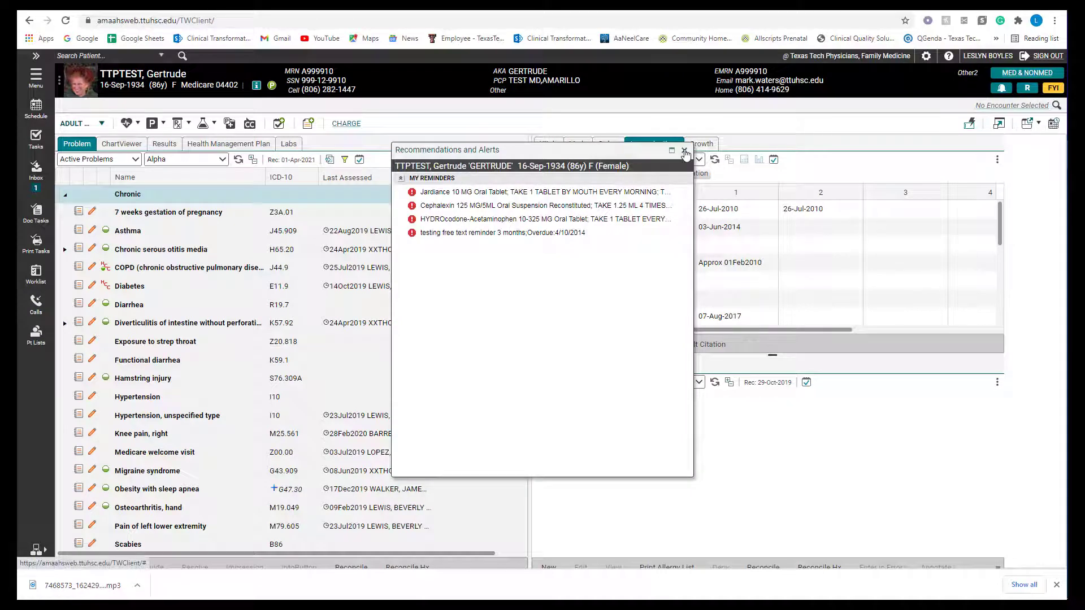
{"action": "left_click", "coordinate": [684, 150]}
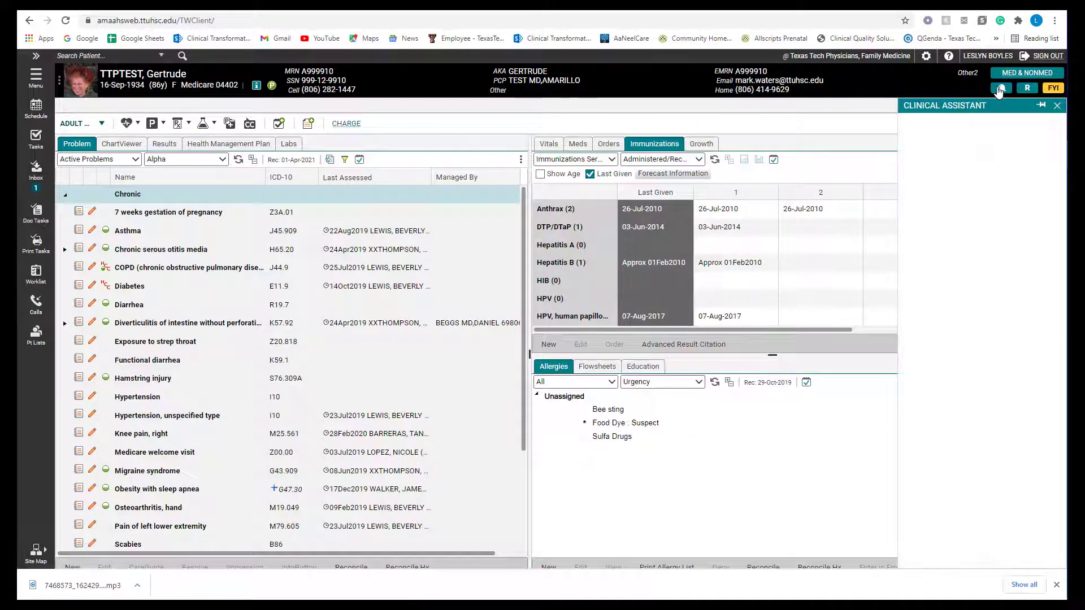
{"action": "left_click", "coordinate": [1058, 108]}
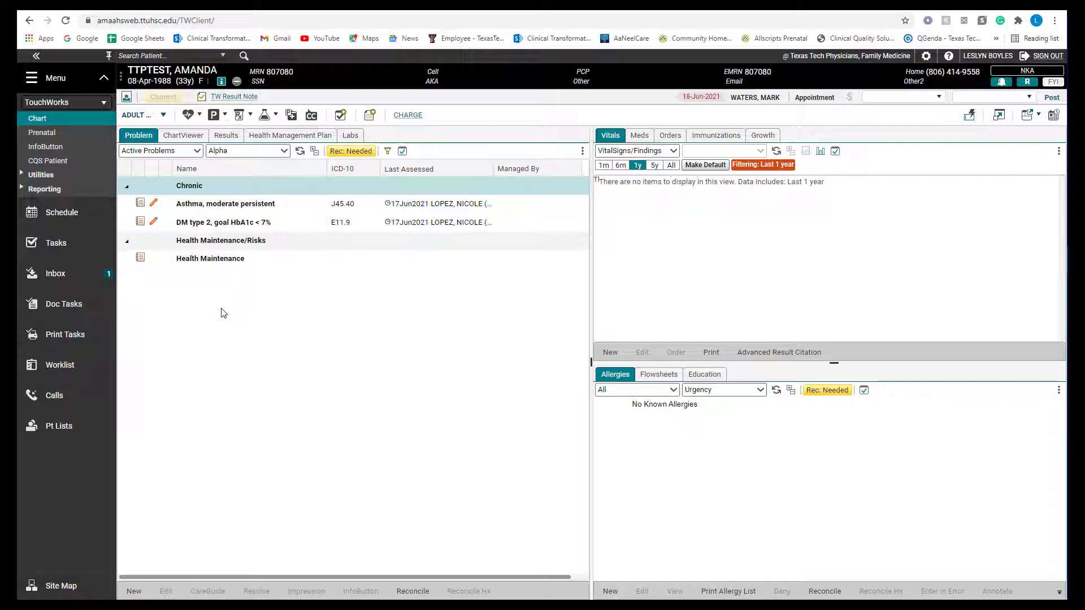
Look through the ChartViewer, Results and Meds sections of the 33-year-old patient's chart and return to the problem list.
{"action": "left_click", "coordinate": [184, 137]}
{"action": "left_click", "coordinate": [224, 136]}
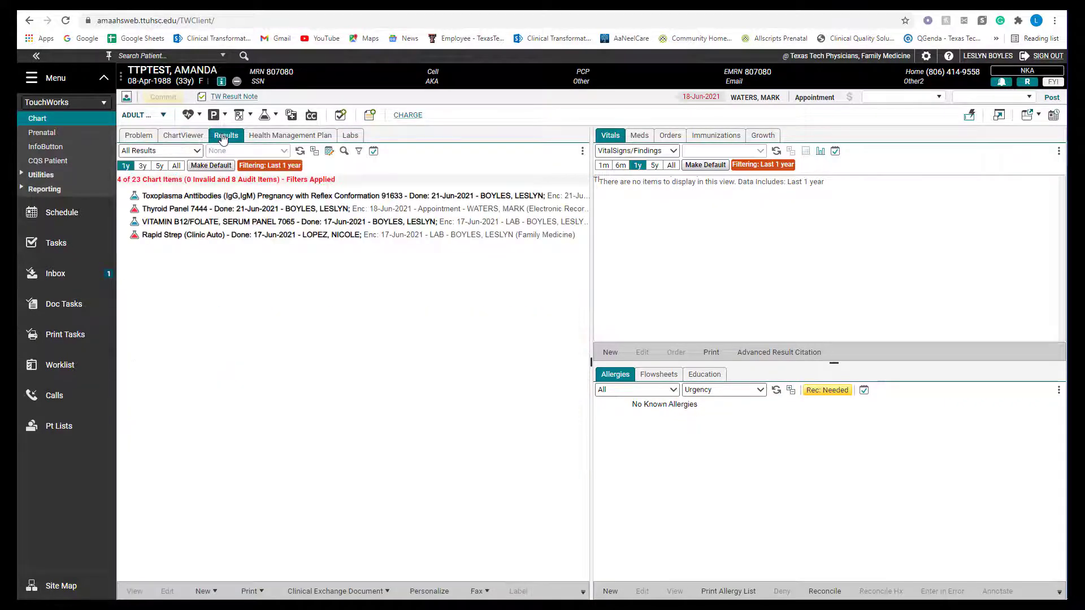
{"action": "left_click", "coordinate": [639, 137]}
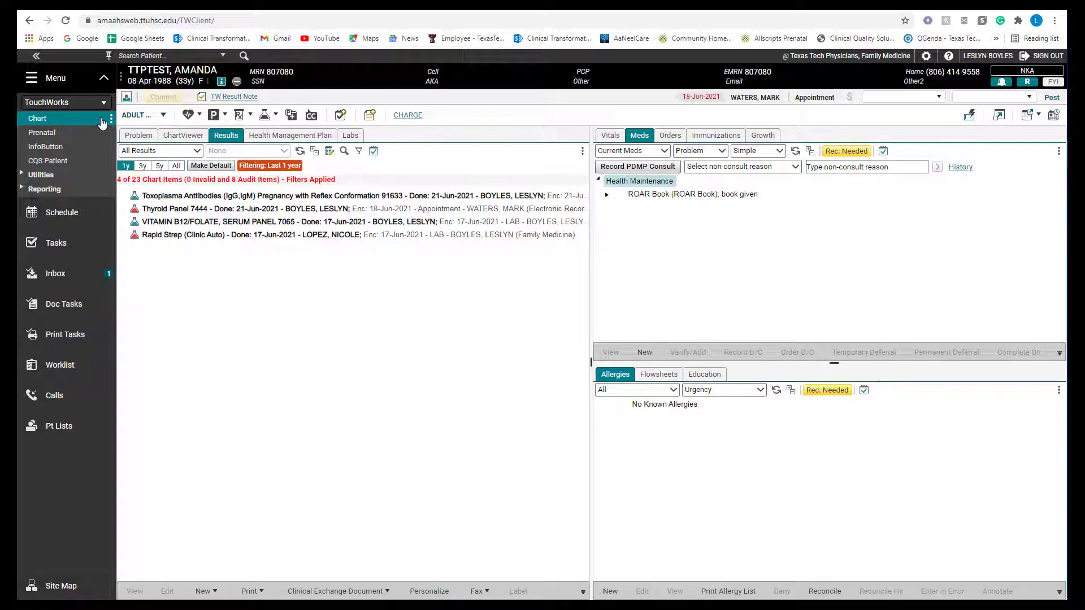
{"action": "left_click", "coordinate": [143, 139]}
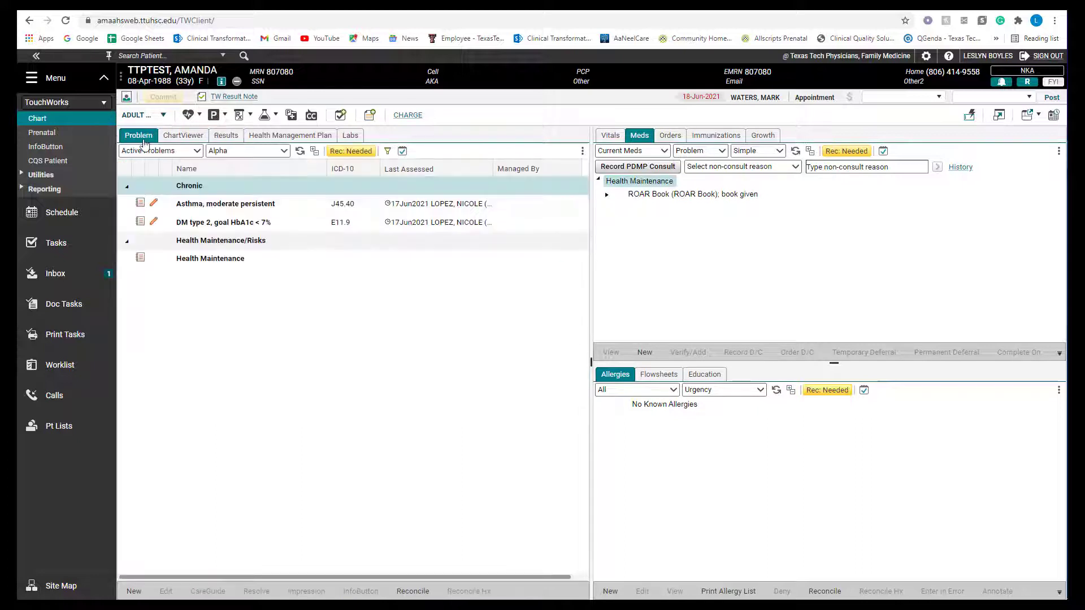
Review the available actions for the DM type 2 and asthma problems without applying any, and open ChartViewer.
{"action": "right_click", "coordinate": [225, 226]}
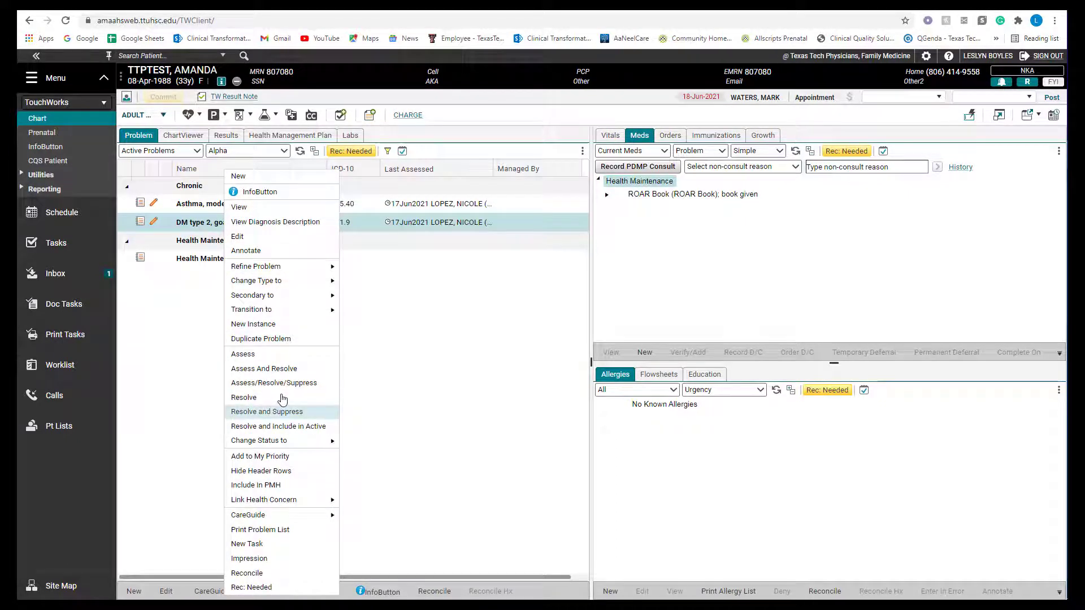
{"action": "left_click", "coordinate": [377, 416]}
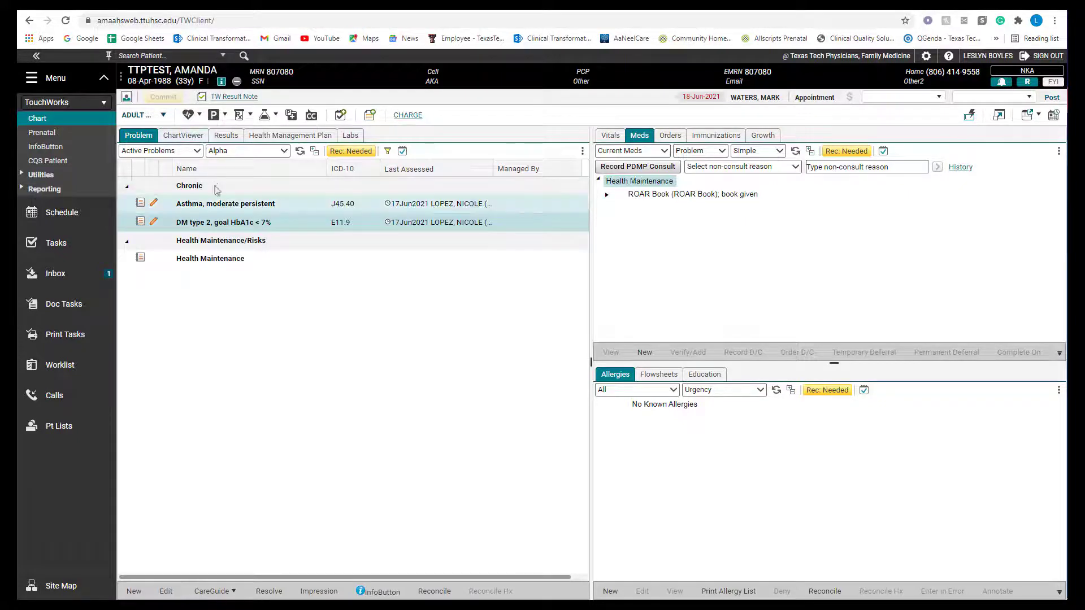
{"action": "right_click", "coordinate": [226, 209]}
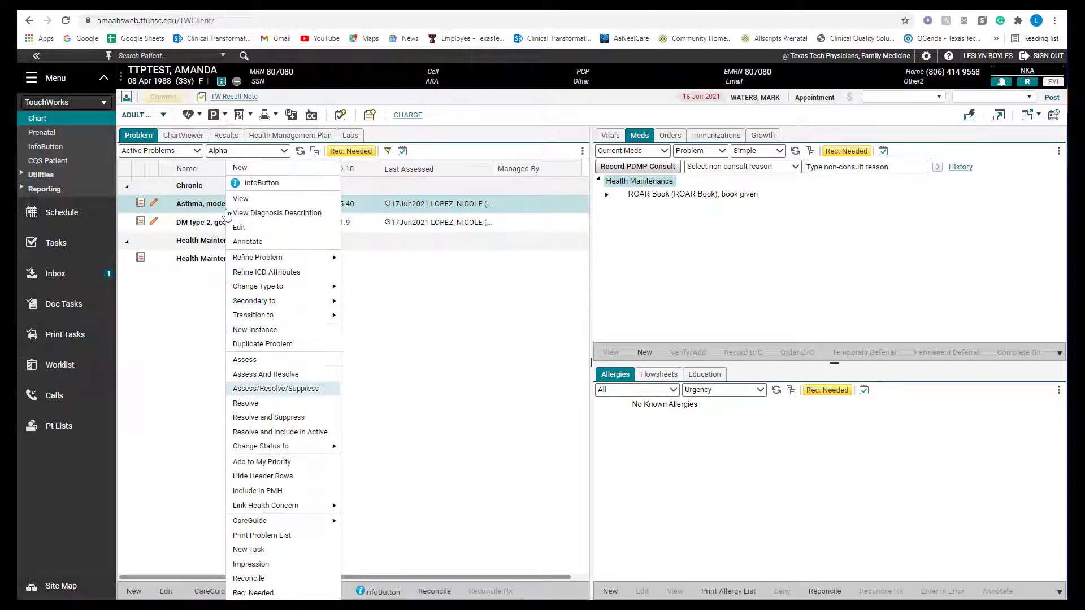
{"action": "left_click", "coordinate": [398, 569]}
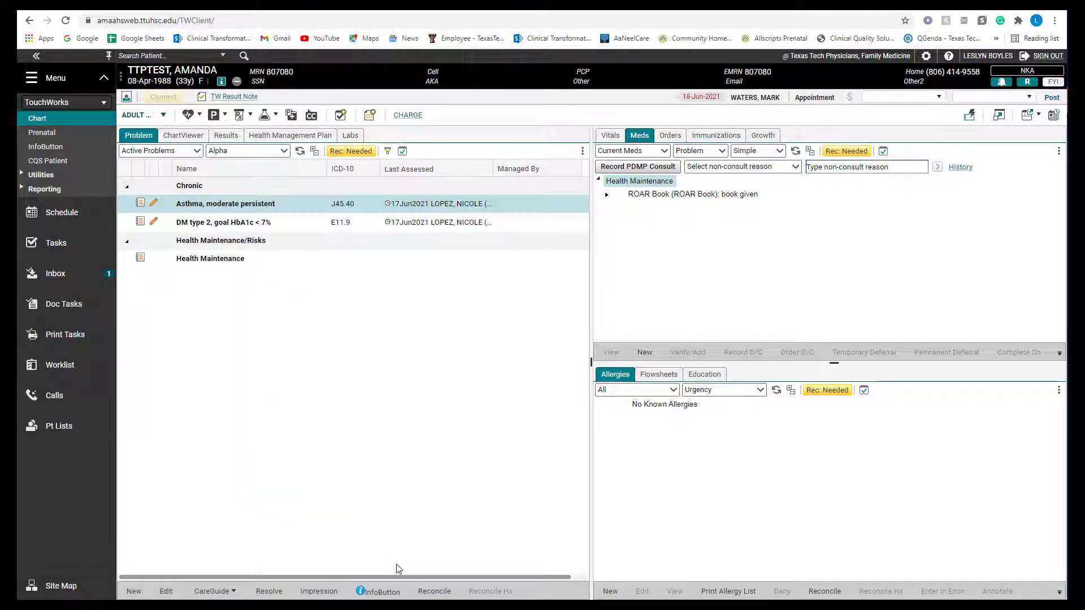
{"action": "left_click", "coordinate": [182, 137]}
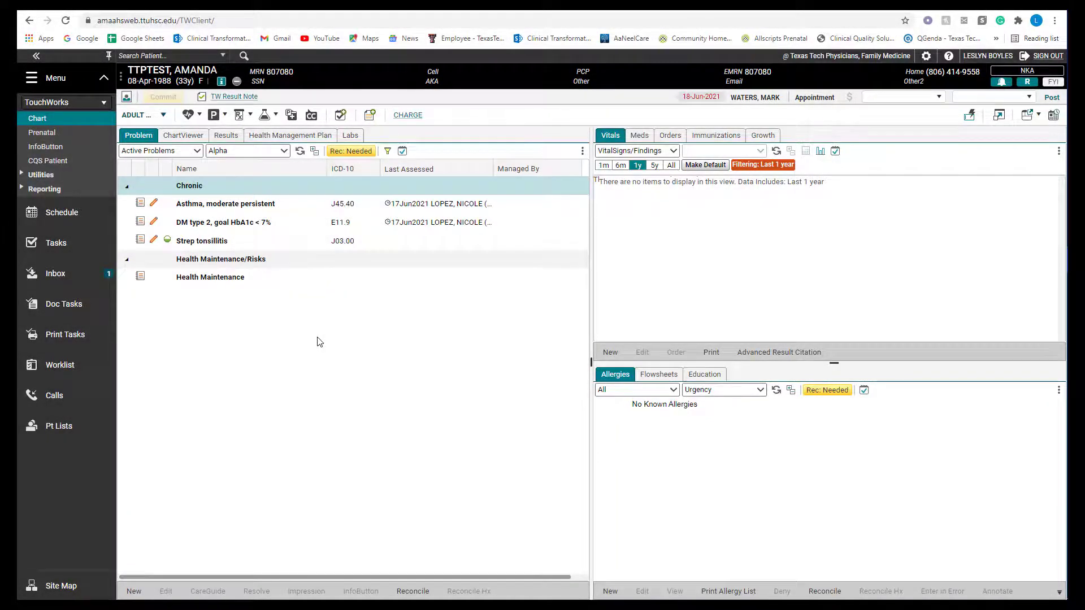
Start adding a new clinical item from the problem list and look through the family history and allergies sections of History Builder.
{"action": "left_click", "coordinate": [134, 591]}
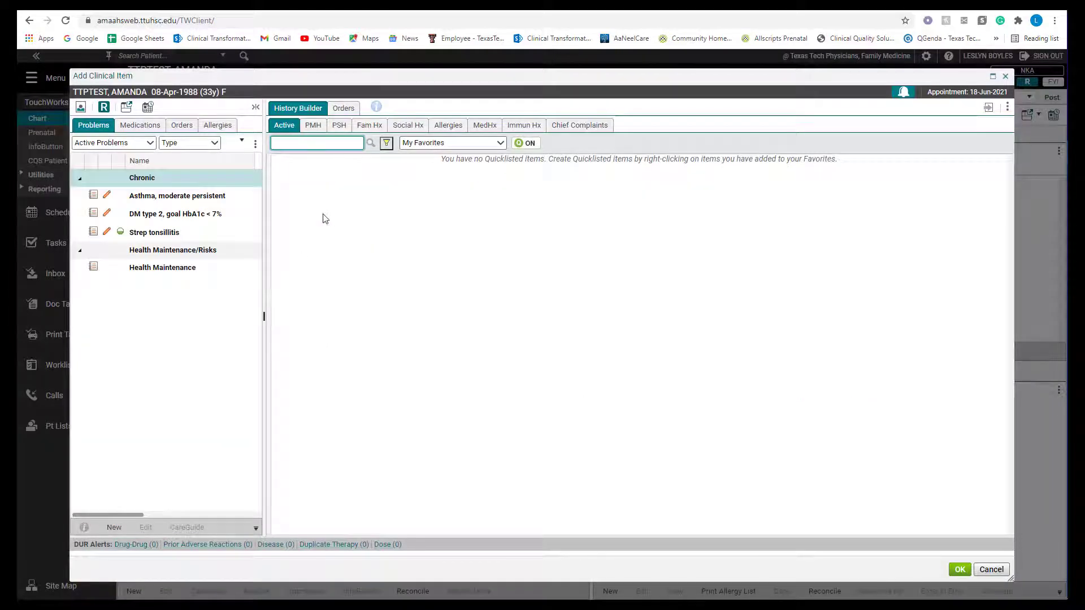
{"action": "left_click", "coordinate": [287, 129]}
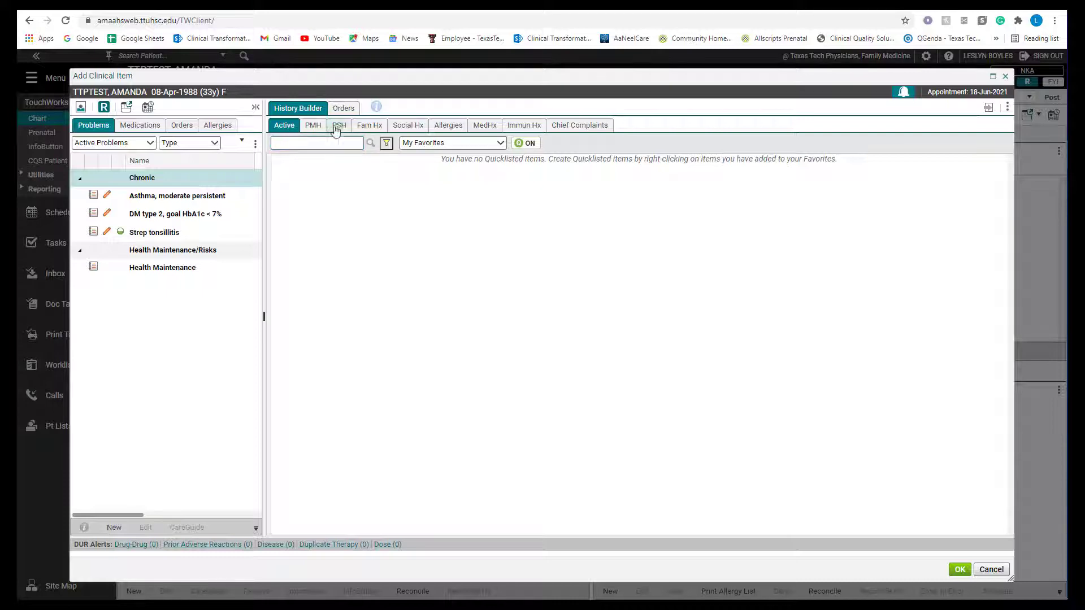
{"action": "left_click", "coordinate": [371, 127]}
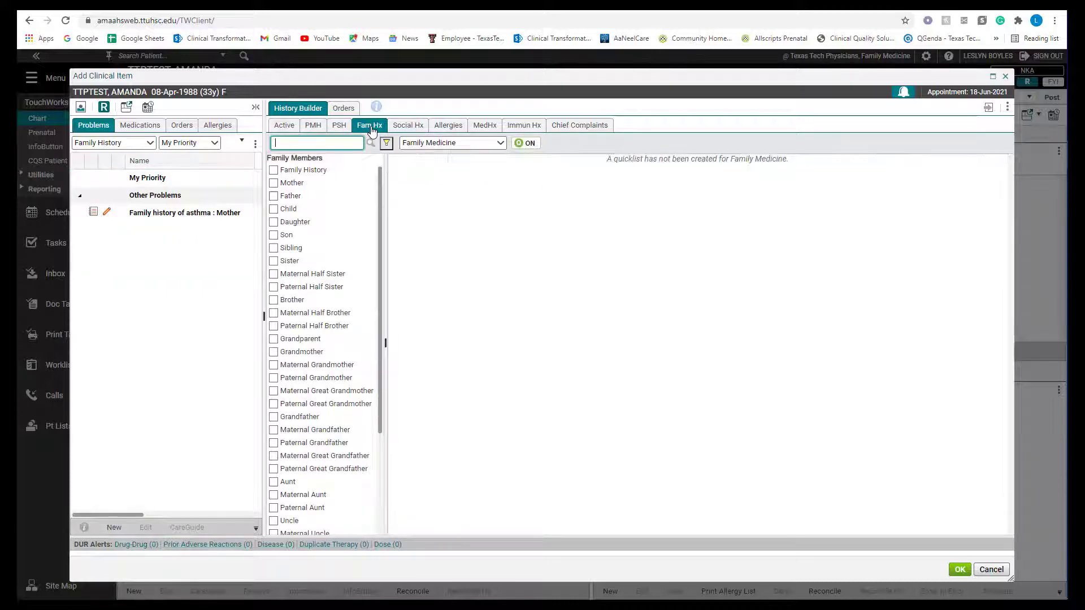
{"action": "left_click", "coordinate": [459, 130]}
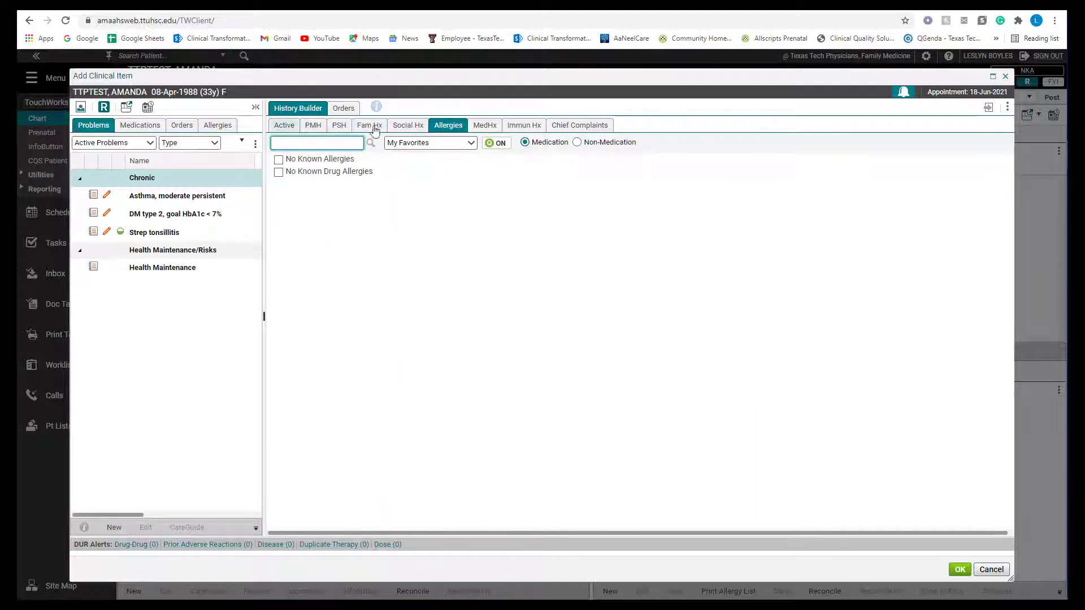
Add "Anxiety and depression" as an active problem by searching for ANXIE, and commit it with Save and continue in the Encounter Summary.
{"action": "left_click", "coordinate": [290, 129]}
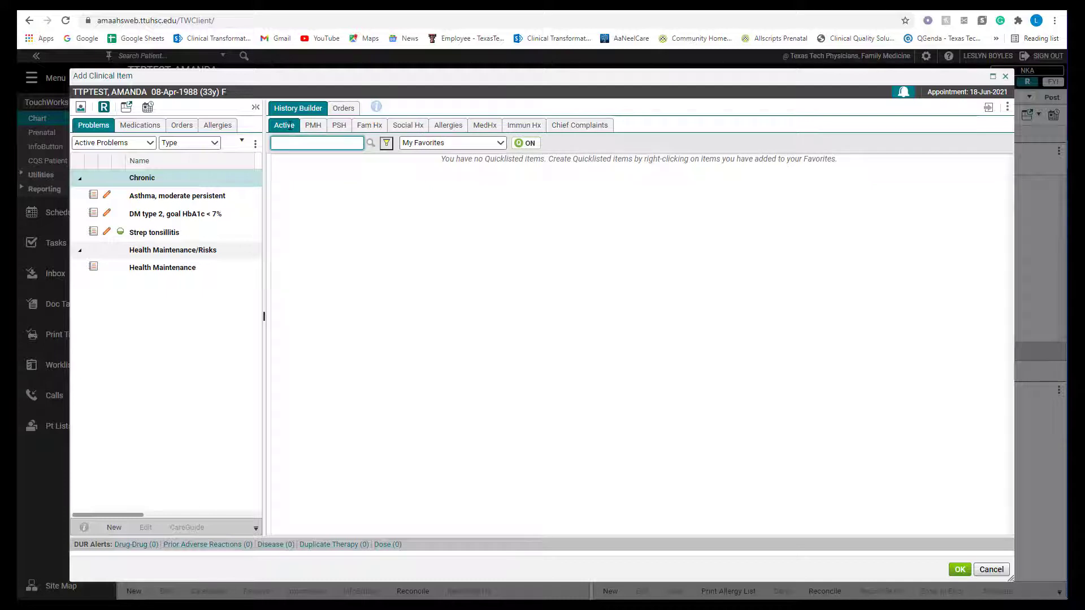
{"action": "type", "text": "ANXIE"}
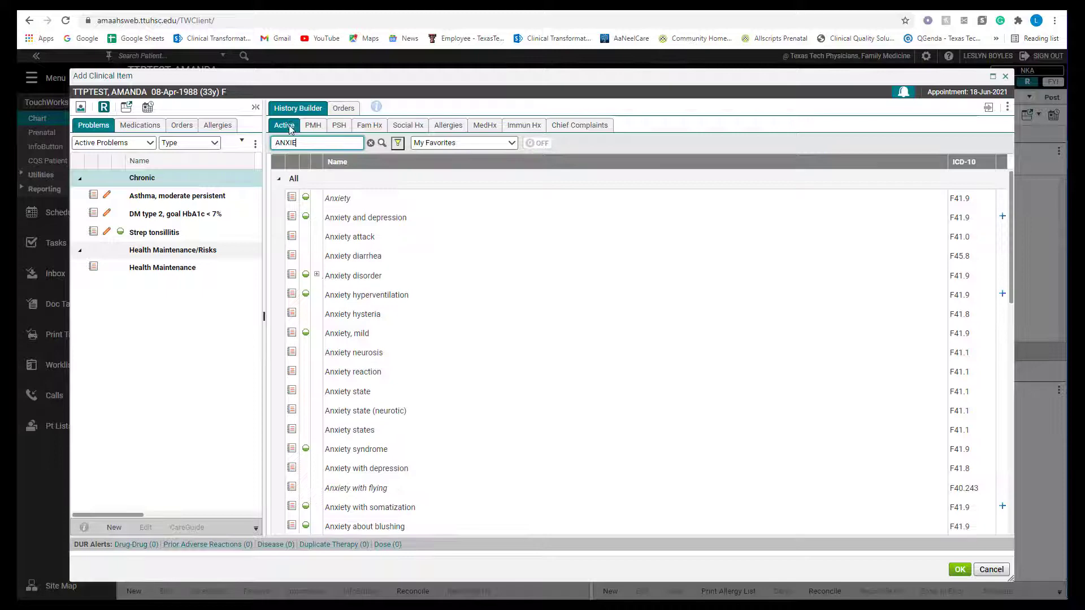
{"action": "left_click", "coordinate": [348, 221]}
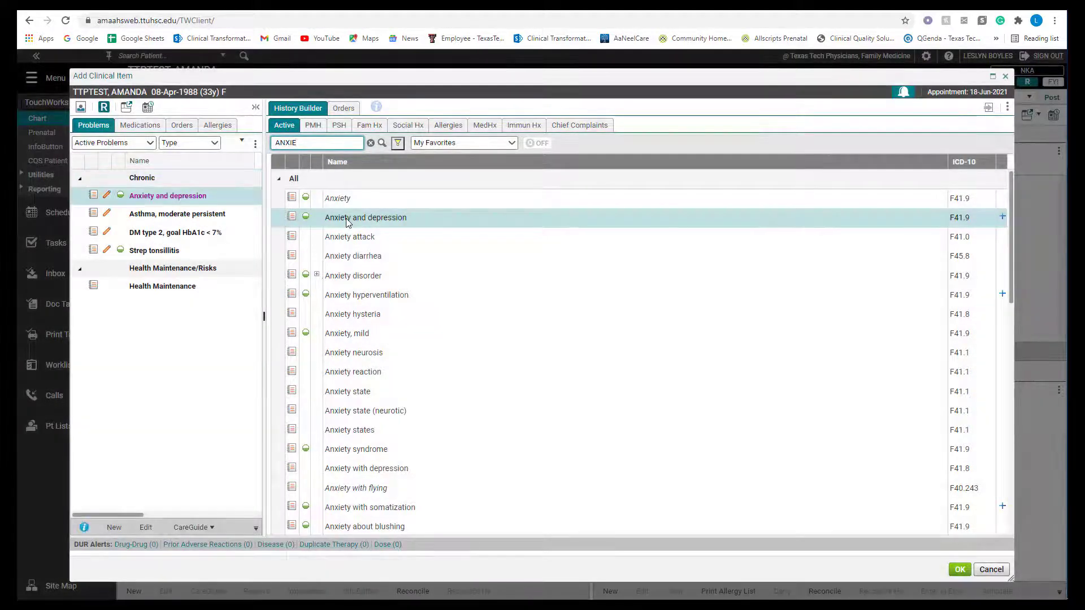
{"action": "left_click", "coordinate": [961, 570]}
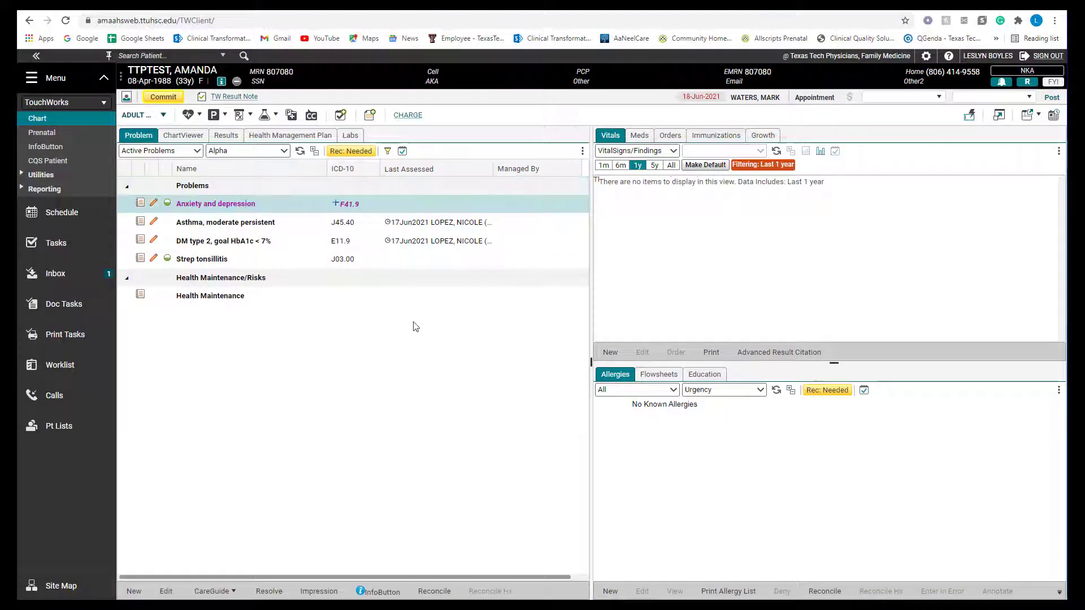
{"action": "left_click", "coordinate": [170, 98]}
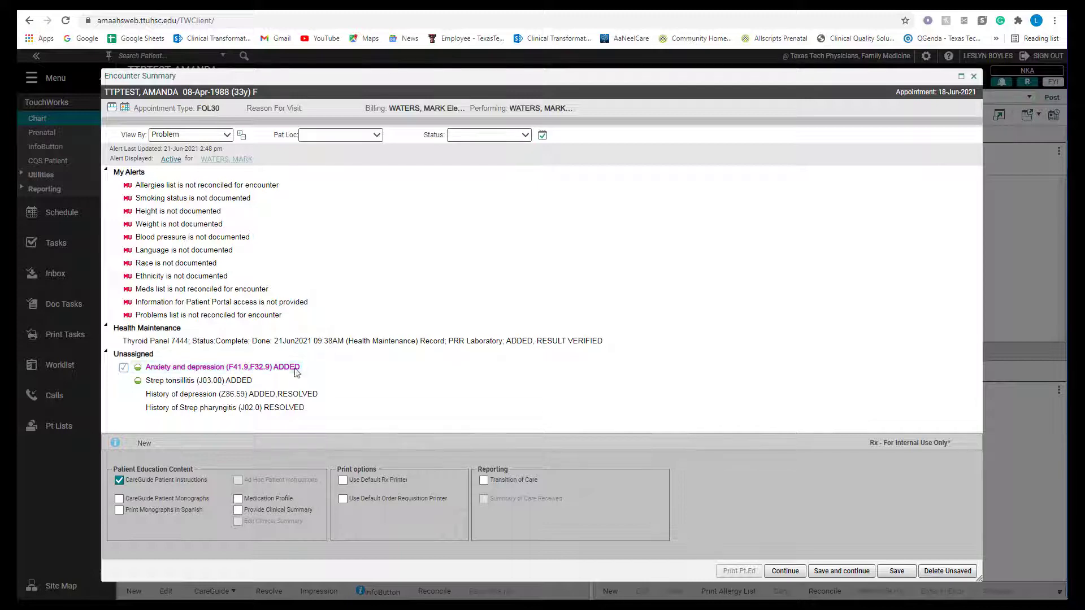
{"action": "left_click", "coordinate": [834, 572]}
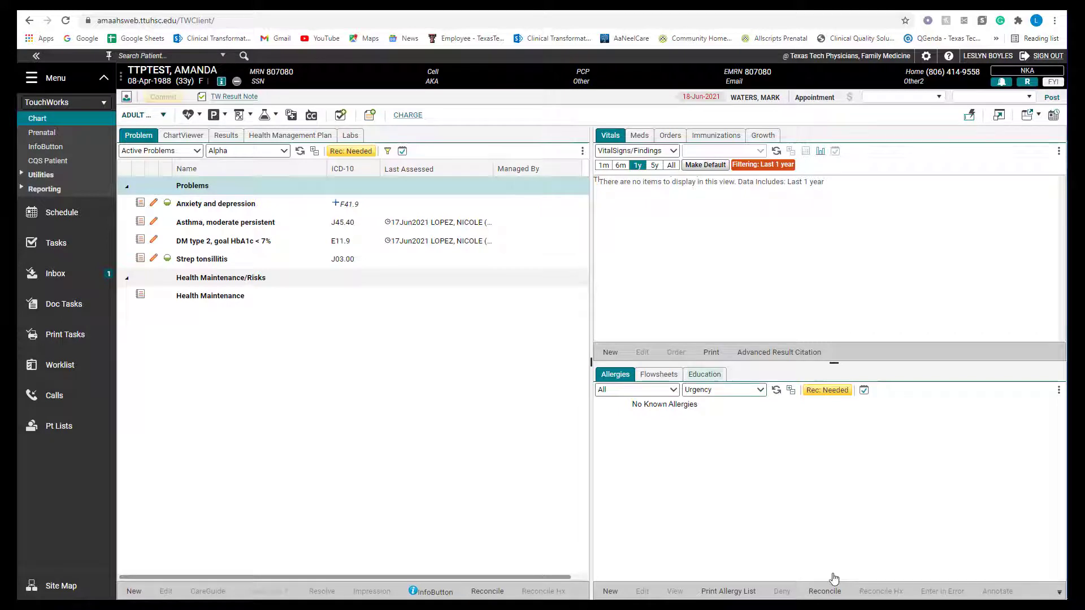
Start a new medication order, search all prescriptions for "LORA", and select LORazepam 2 MG Oral Tablet.
{"action": "left_click", "coordinate": [638, 137]}
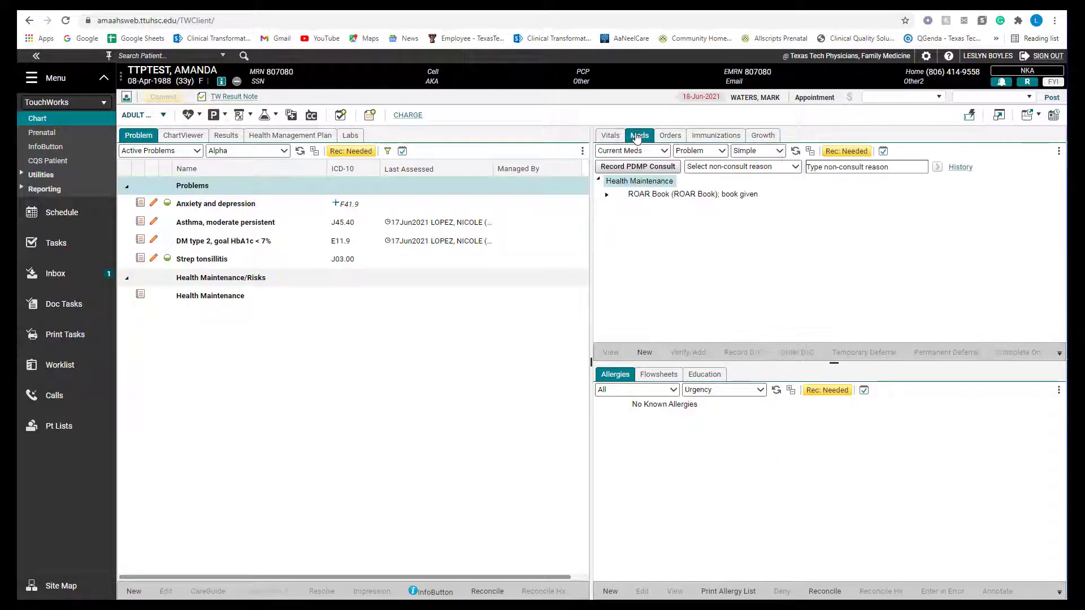
{"action": "left_click", "coordinate": [644, 353]}
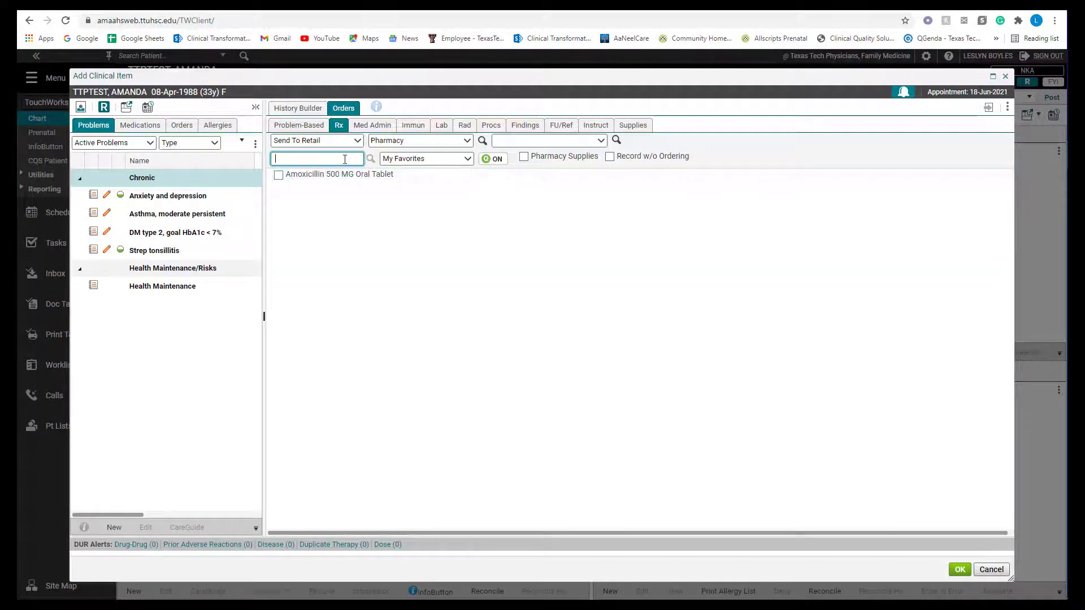
{"action": "type", "text": "LORA"}
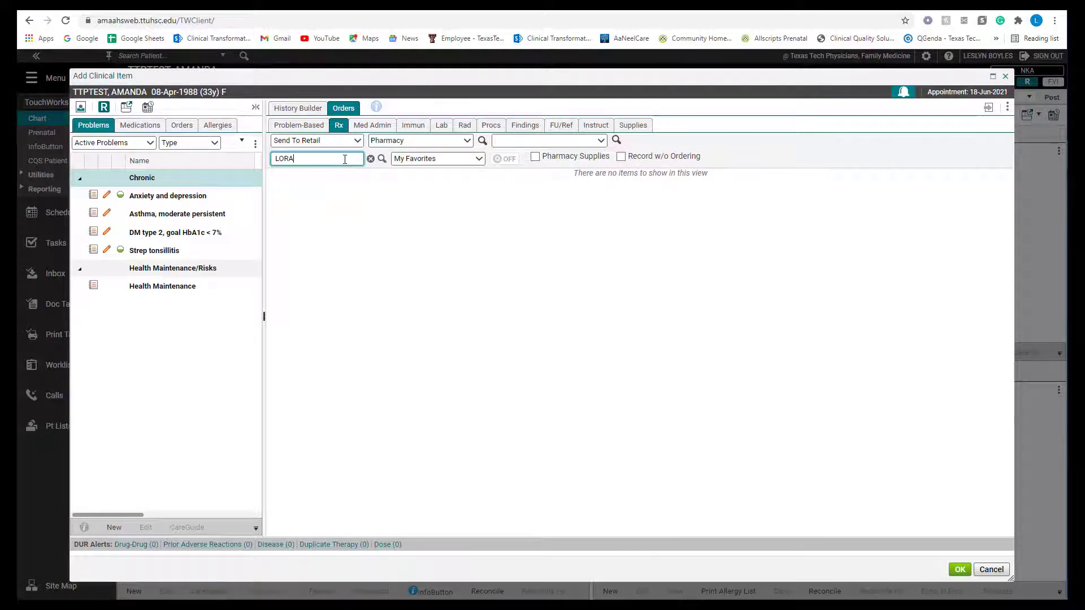
{"action": "left_click", "coordinate": [383, 159]}
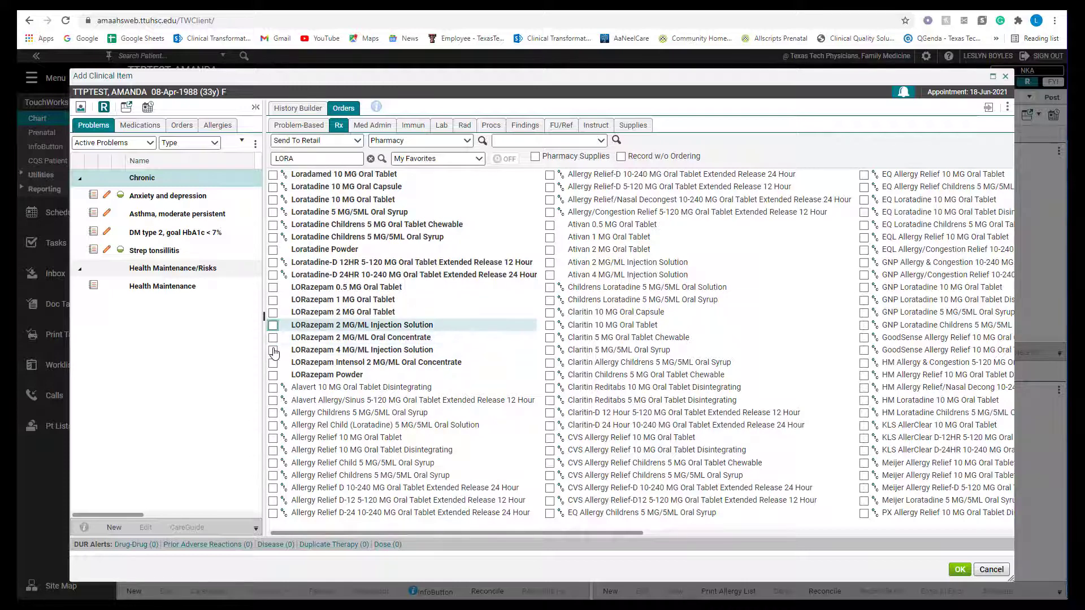
{"action": "left_click", "coordinate": [273, 314]}
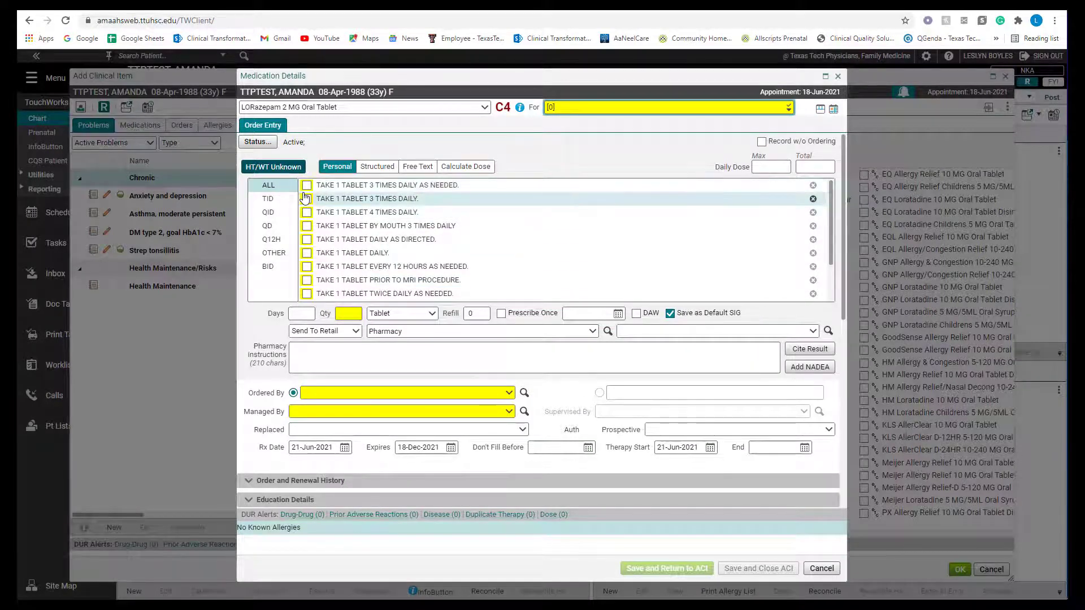
Select TAKE 1 TABLET DAILY as the LORazepam sig and look through the order's send methods and pharmacy choices.
{"action": "left_click", "coordinate": [307, 254]}
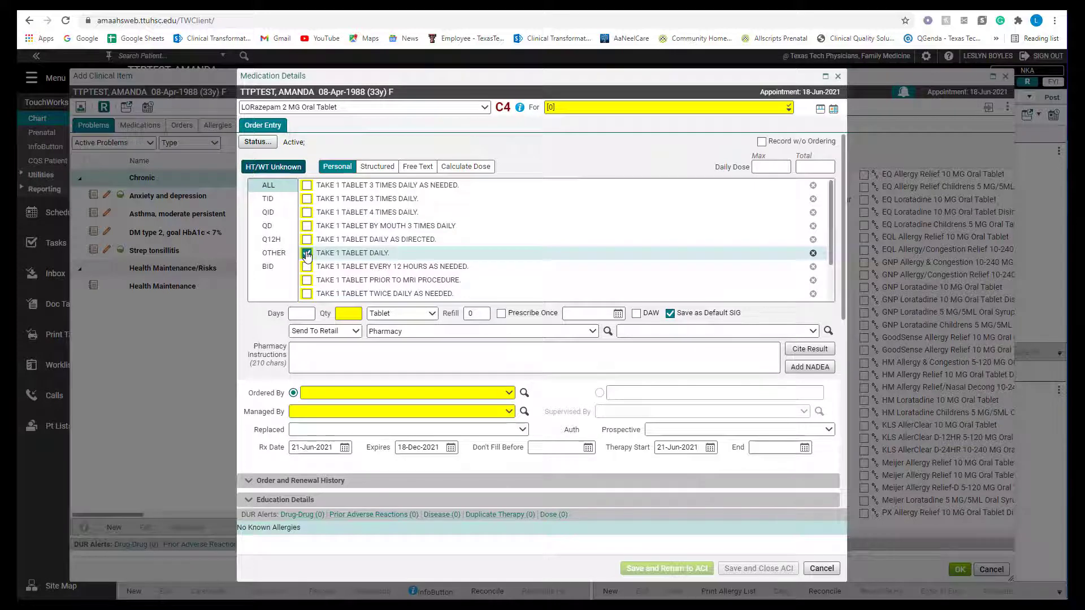
{"action": "left_click", "coordinate": [357, 332]}
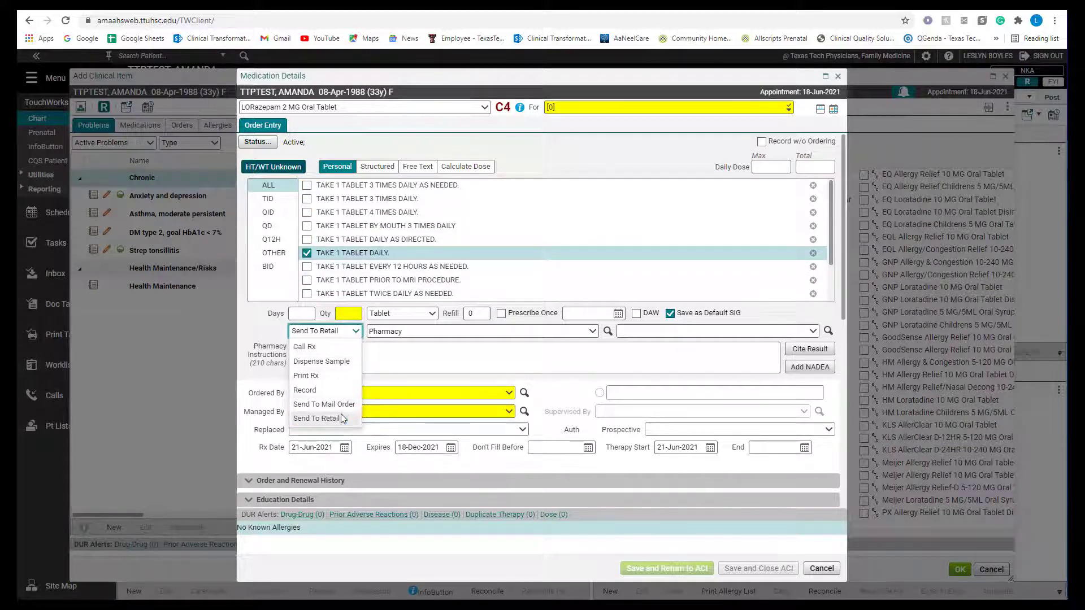
{"action": "left_click", "coordinate": [403, 370]}
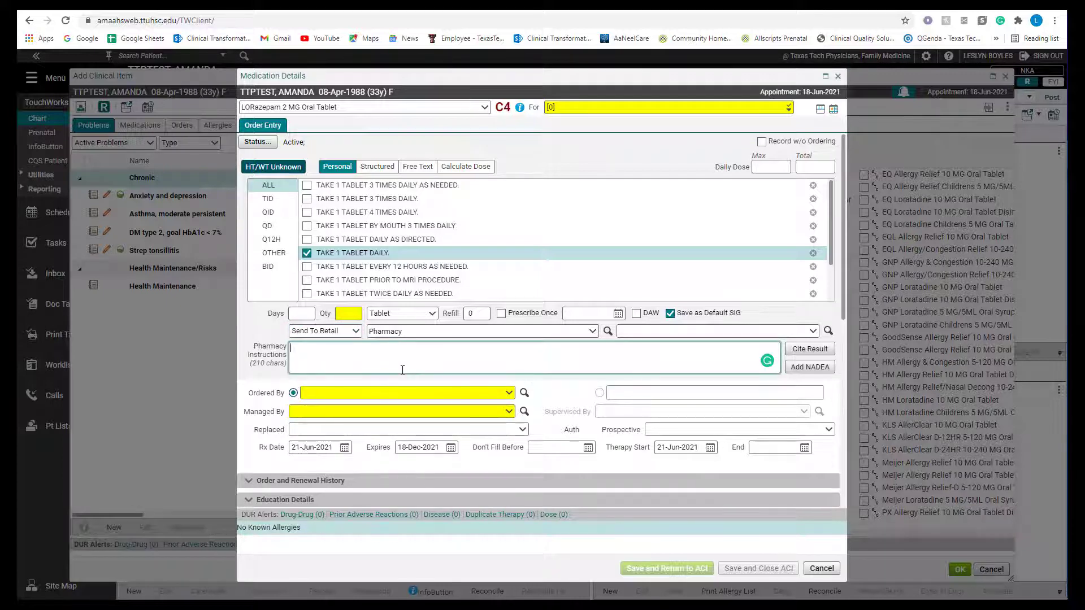
{"action": "left_click", "coordinate": [590, 334]}
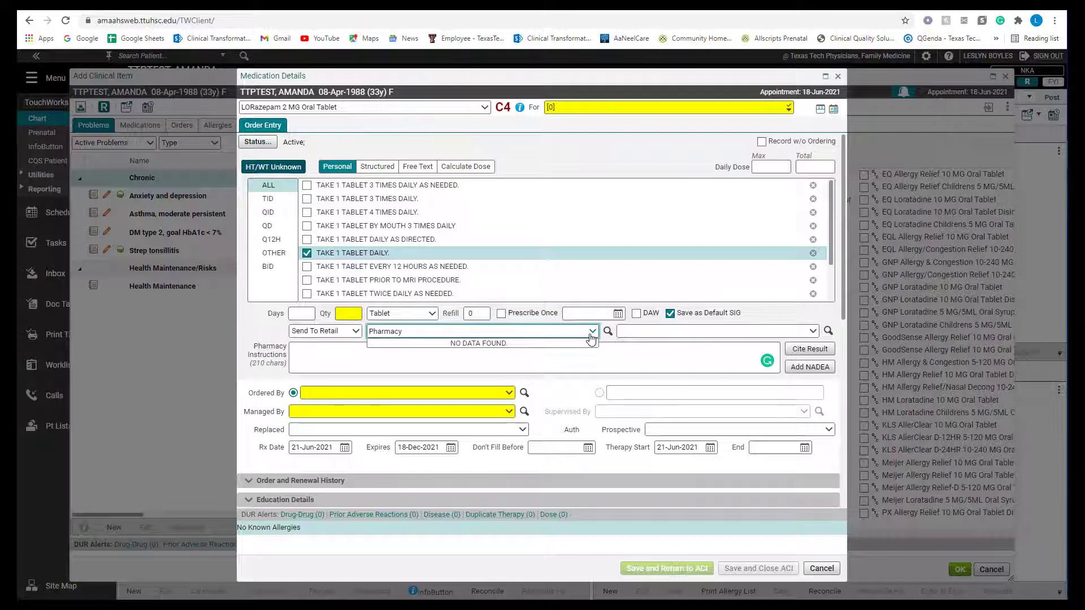
{"action": "left_click", "coordinate": [590, 333]}
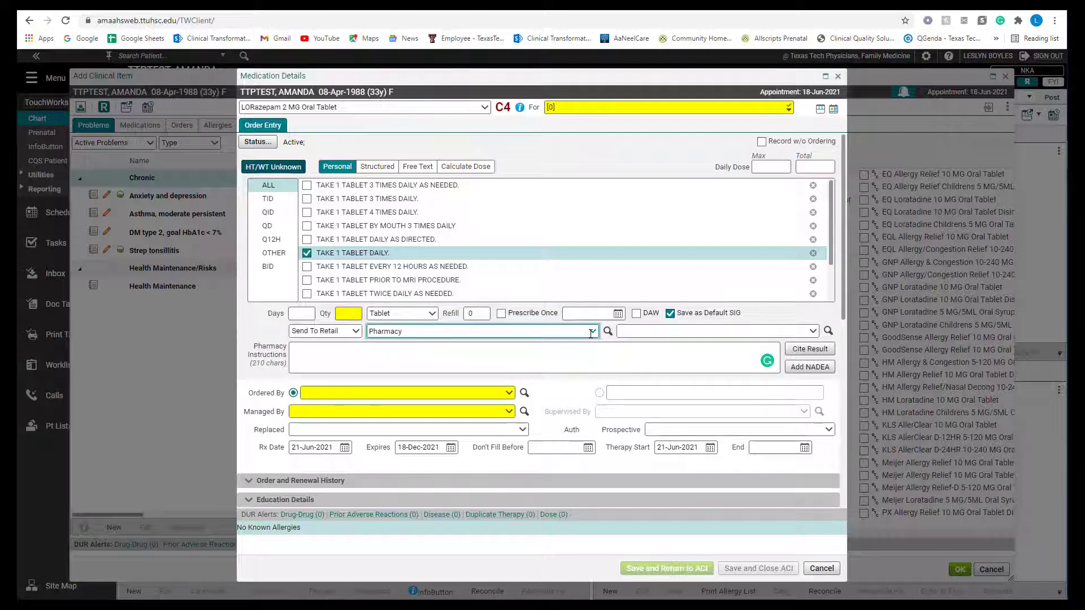
{"action": "left_click", "coordinate": [590, 334]}
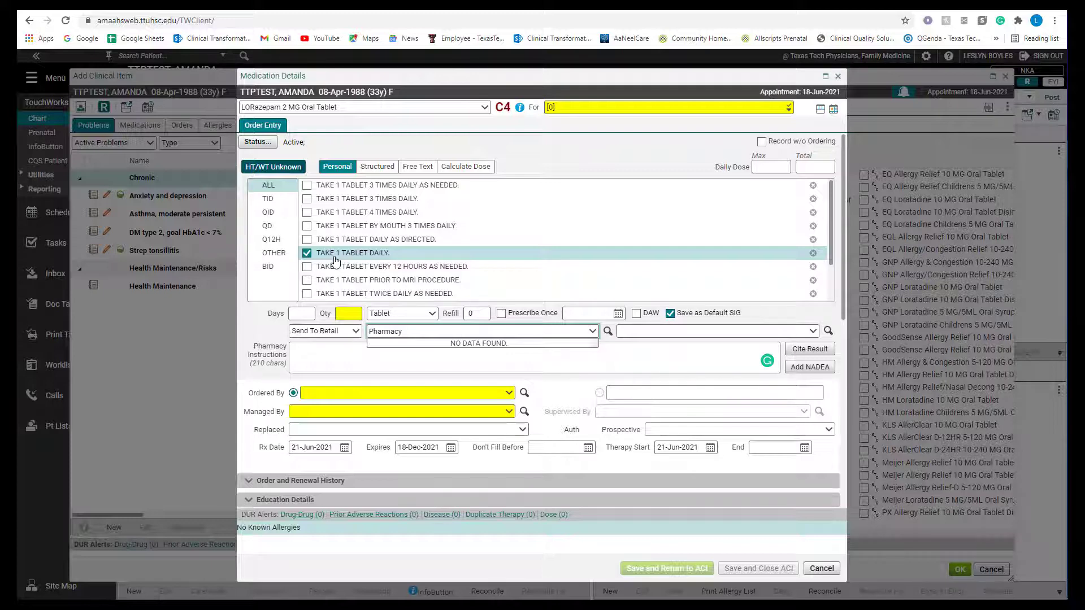
Set the LORazepam quantity to 30 tablets, and cancel both the order and the Add Clinical Item window without saving.
{"action": "left_click", "coordinate": [346, 314]}
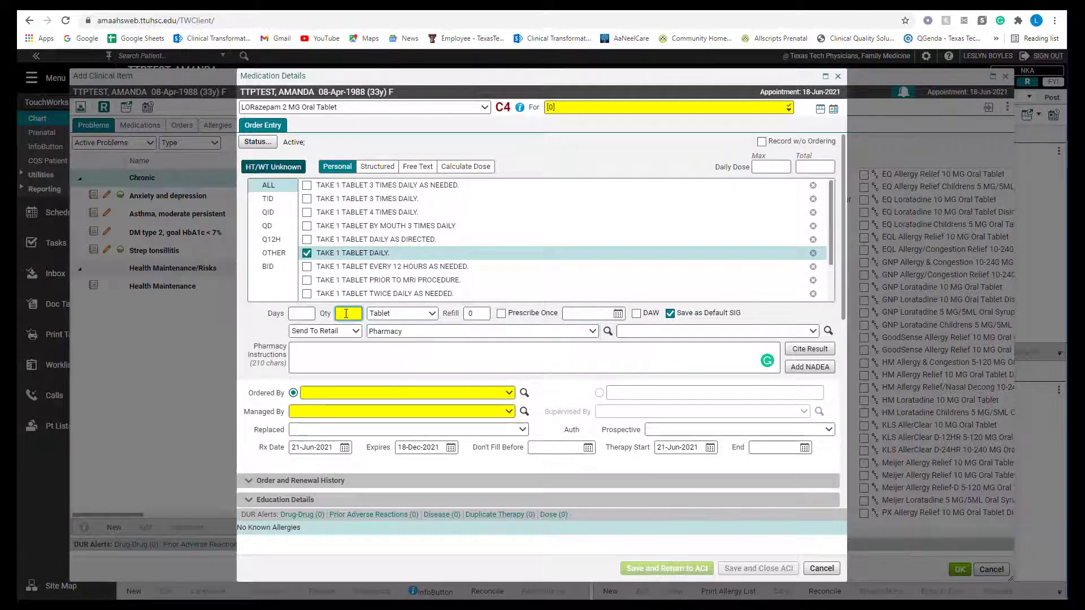
{"action": "type", "text": "30"}
{"action": "key", "text": "Tab"}
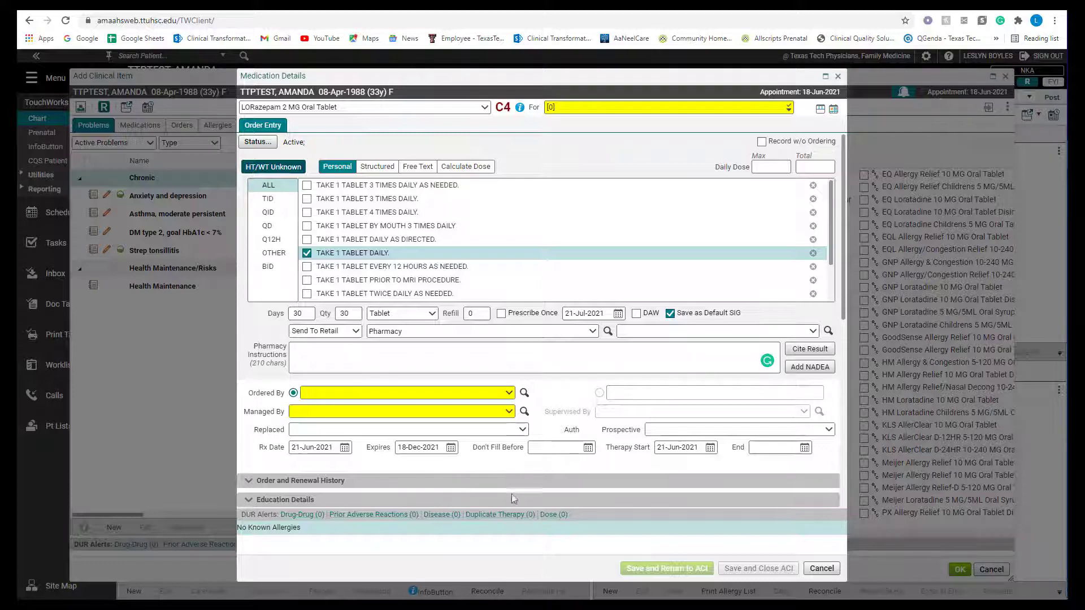
{"action": "left_click", "coordinate": [810, 563]}
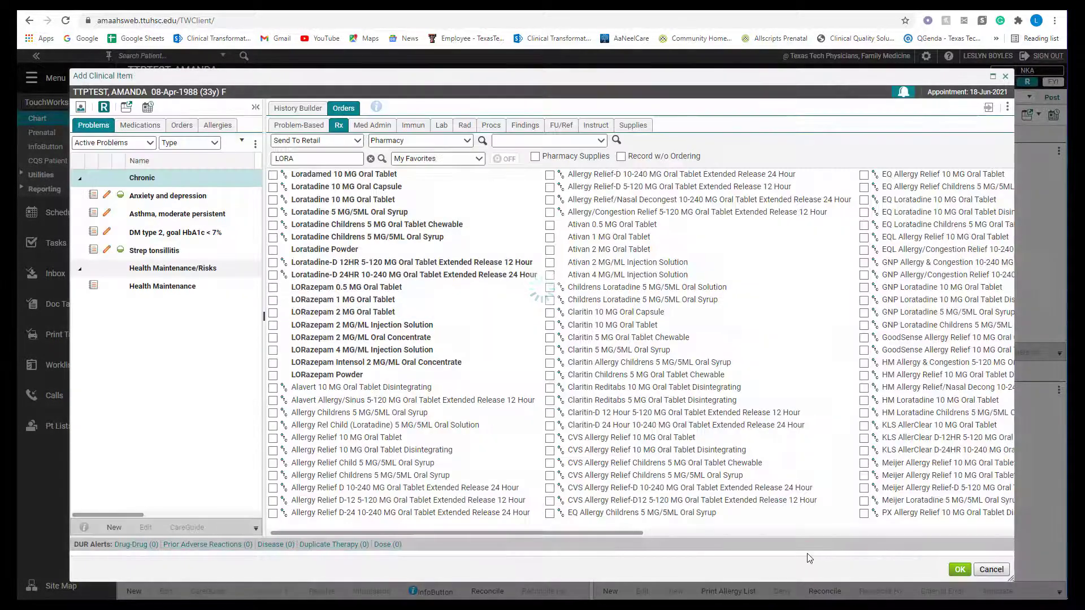
{"action": "left_click", "coordinate": [976, 571]}
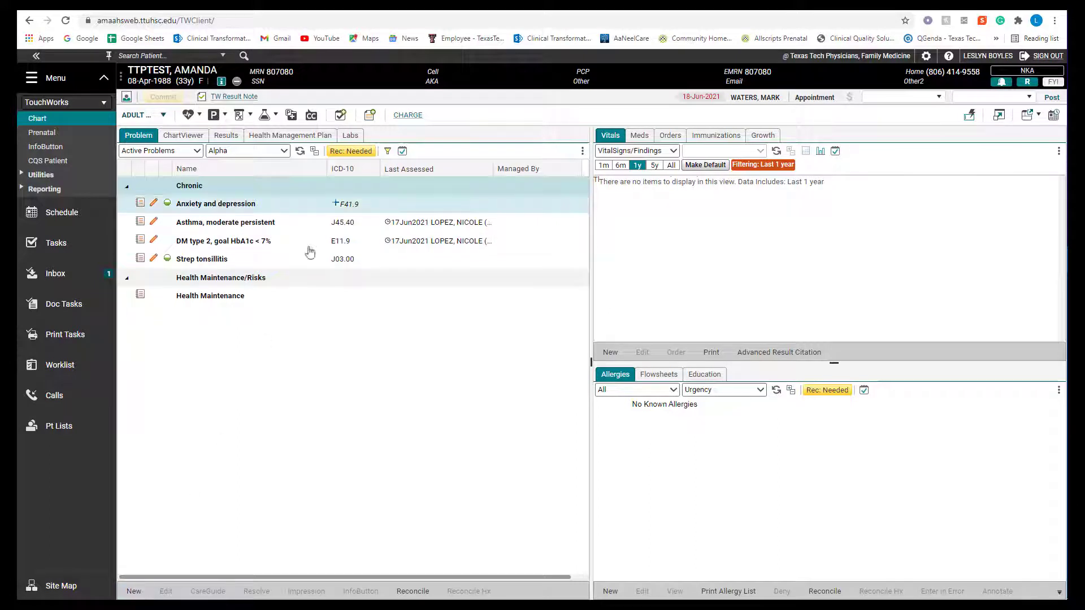
Create a note with specialty Family Medicine and visit type Family Medicine Office Note, and save and close it.
{"action": "left_click", "coordinate": [371, 115]}
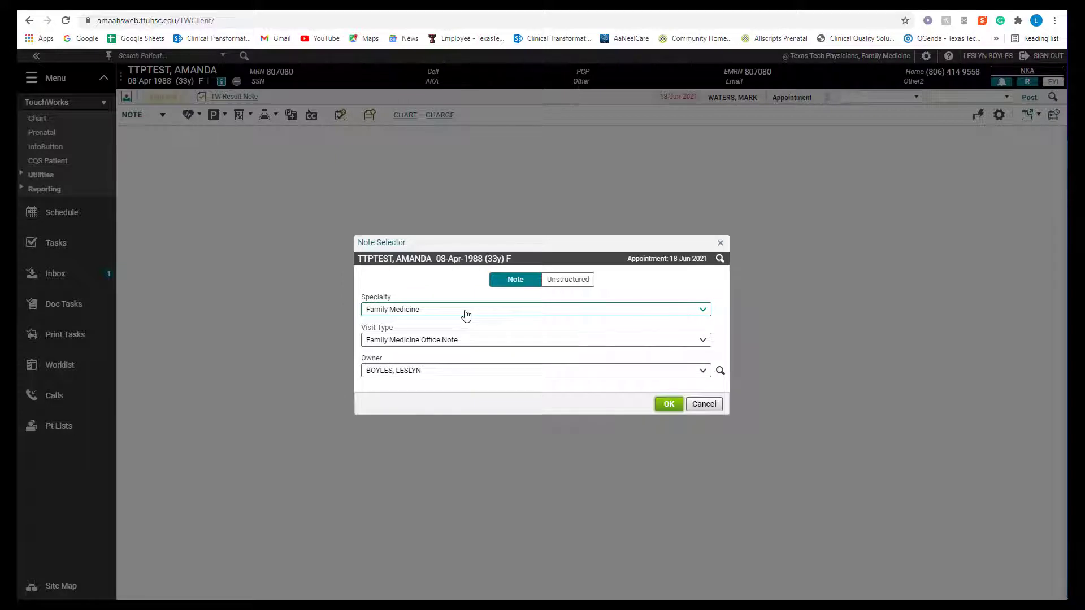
{"action": "left_click", "coordinate": [467, 342]}
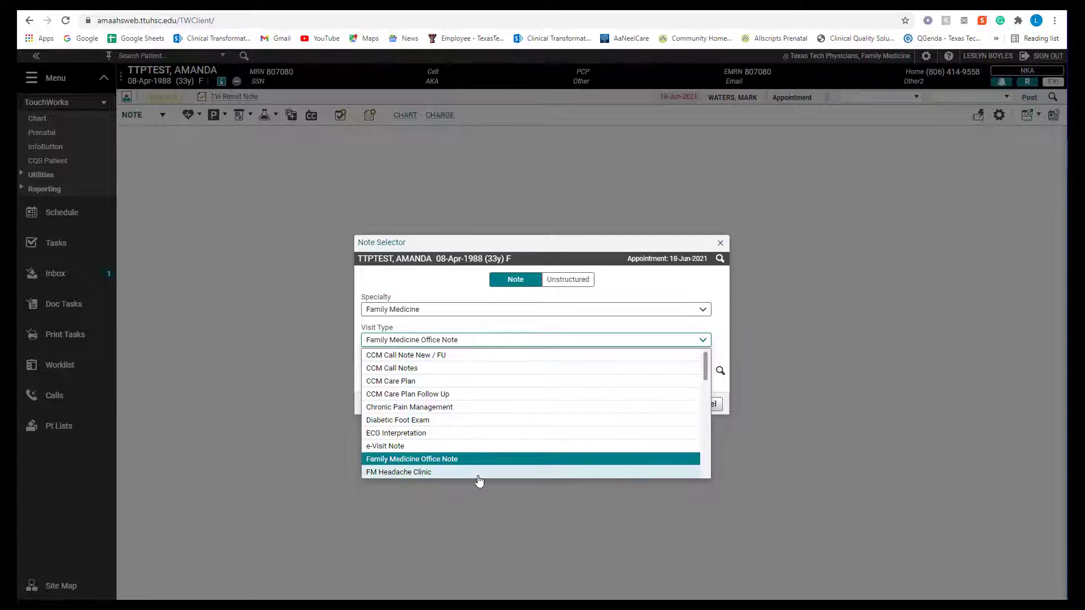
{"action": "left_click", "coordinate": [479, 346]}
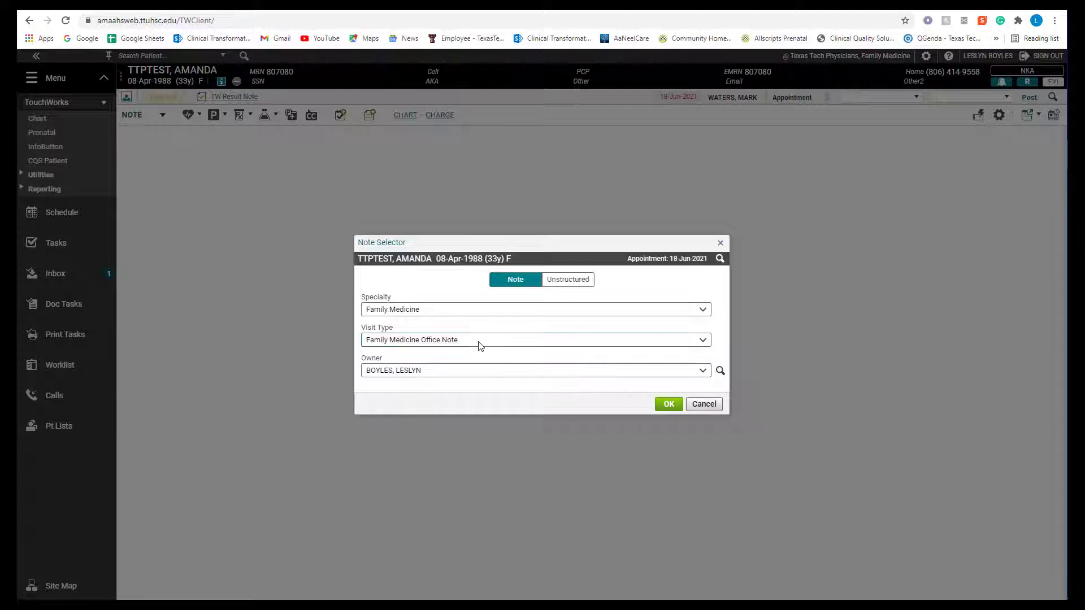
{"action": "left_click", "coordinate": [670, 405]}
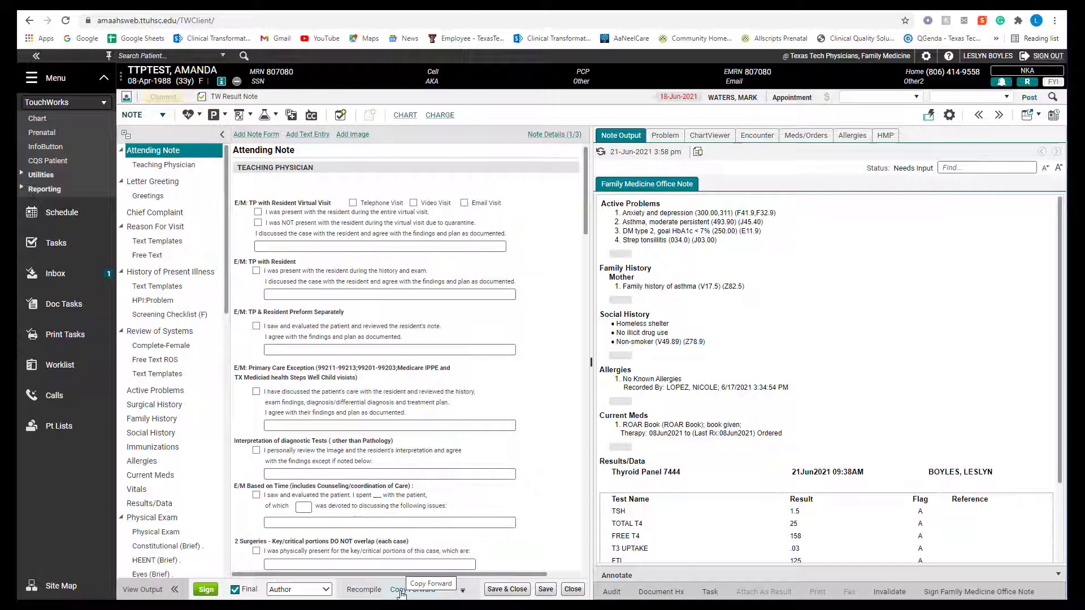
{"action": "left_click", "coordinate": [507, 590]}
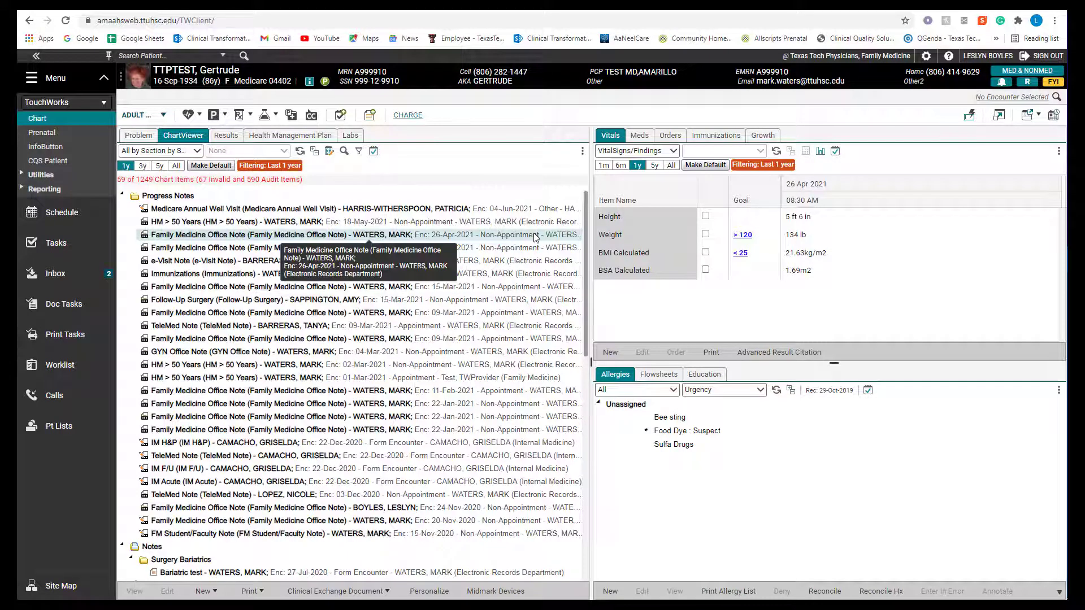
Open the CQS patient dashboard and view the details and specification of the overdue diabetes creatinine screening care action.
{"action": "left_click", "coordinate": [86, 163]}
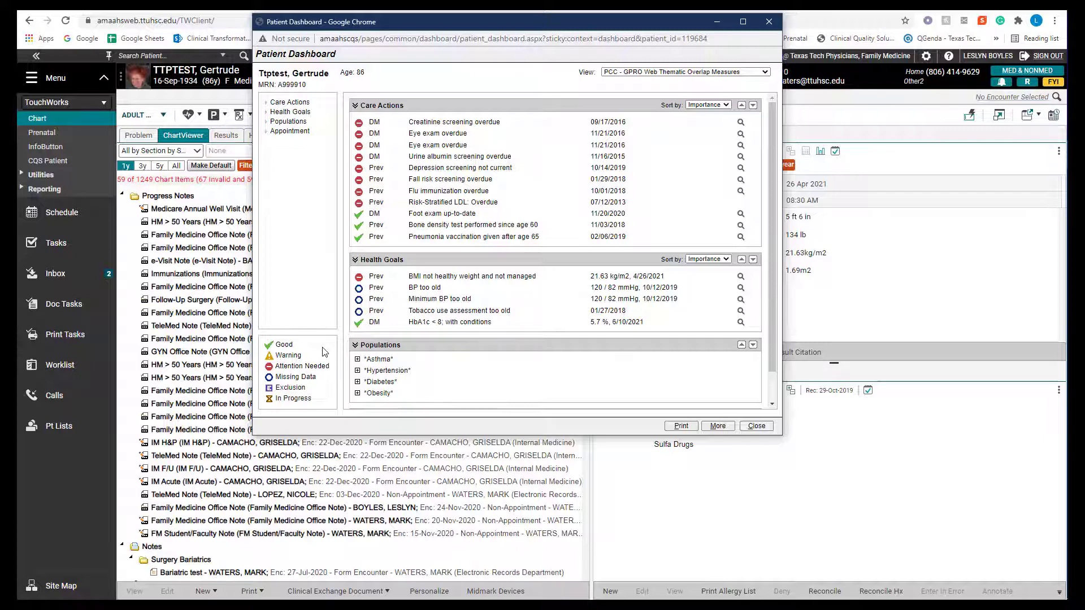
{"action": "left_click", "coordinate": [359, 124]}
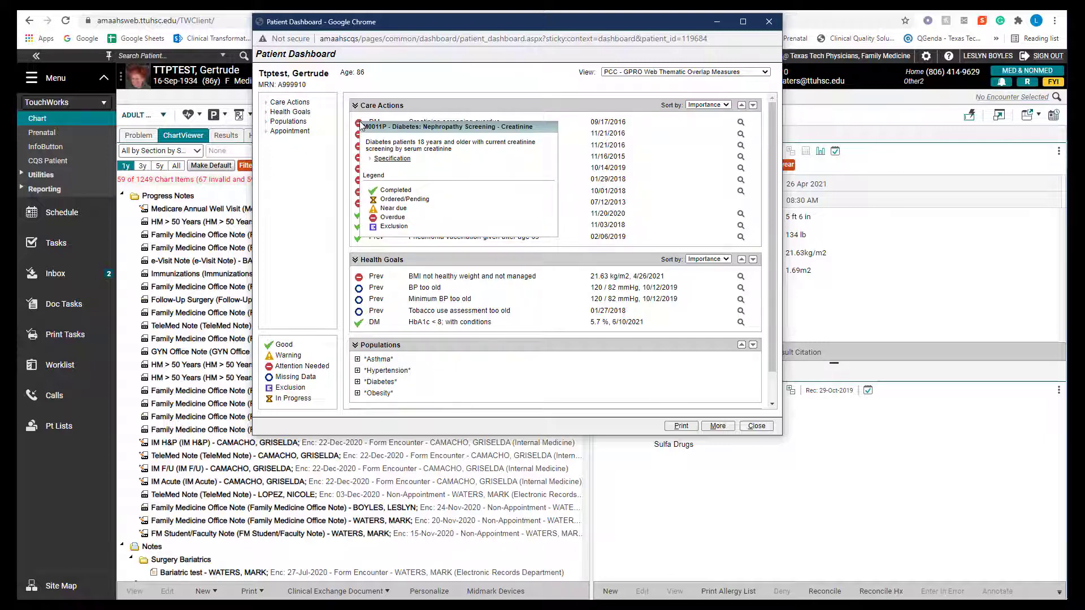
{"action": "left_click", "coordinate": [392, 159]}
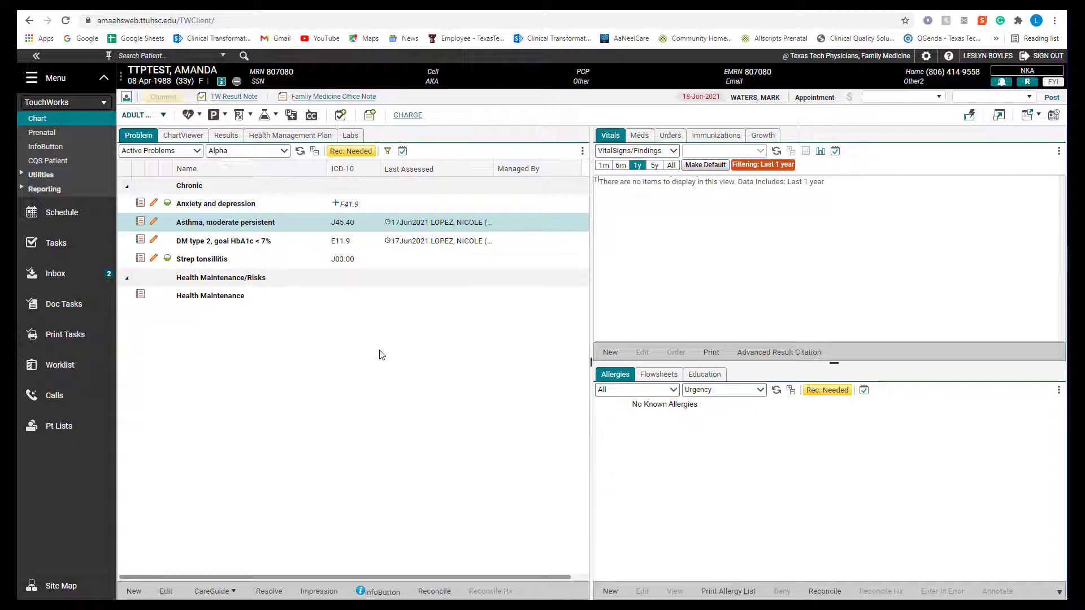
Open InfoButton for the Strep tonsillitis problem, select Healthwise's Tonsillitis: Care Instructions, and open the article with its patient portal option.
{"action": "right_click", "coordinate": [243, 259]}
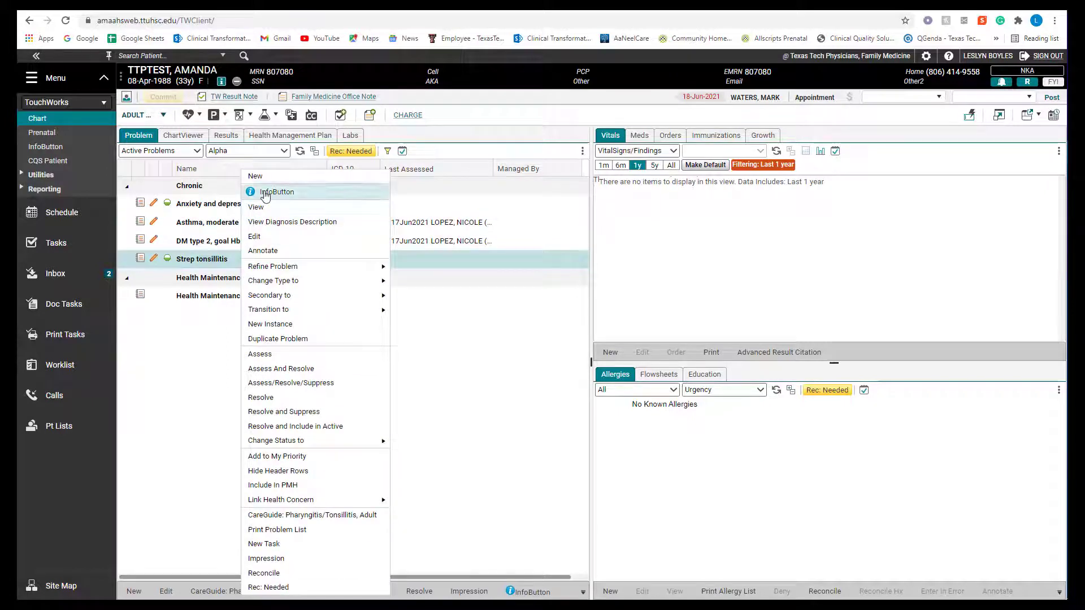
{"action": "left_click", "coordinate": [266, 192]}
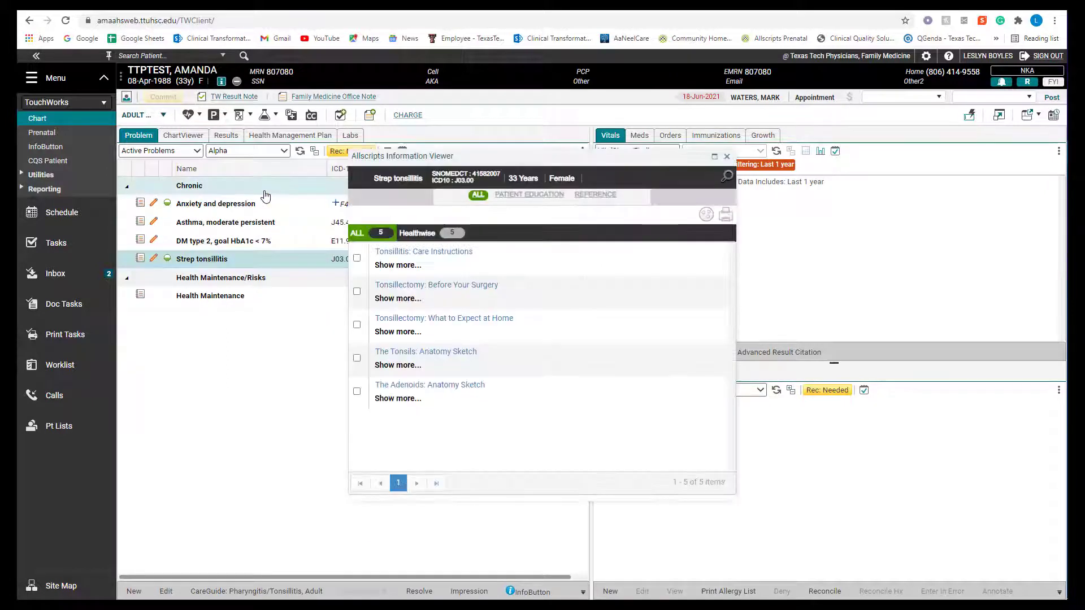
{"action": "left_click", "coordinate": [412, 235]}
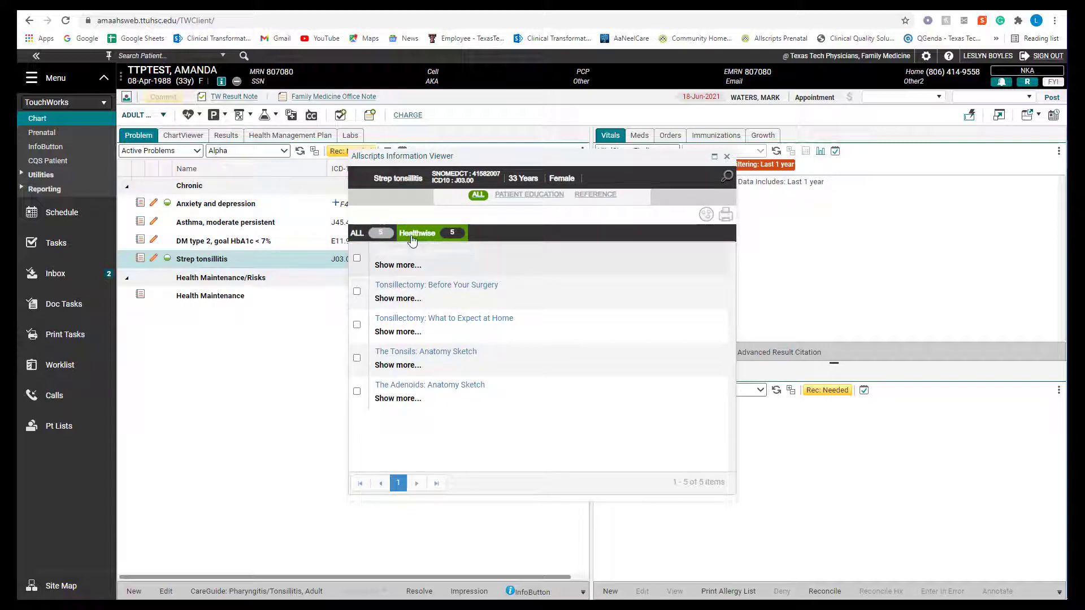
{"action": "left_click", "coordinate": [357, 260]}
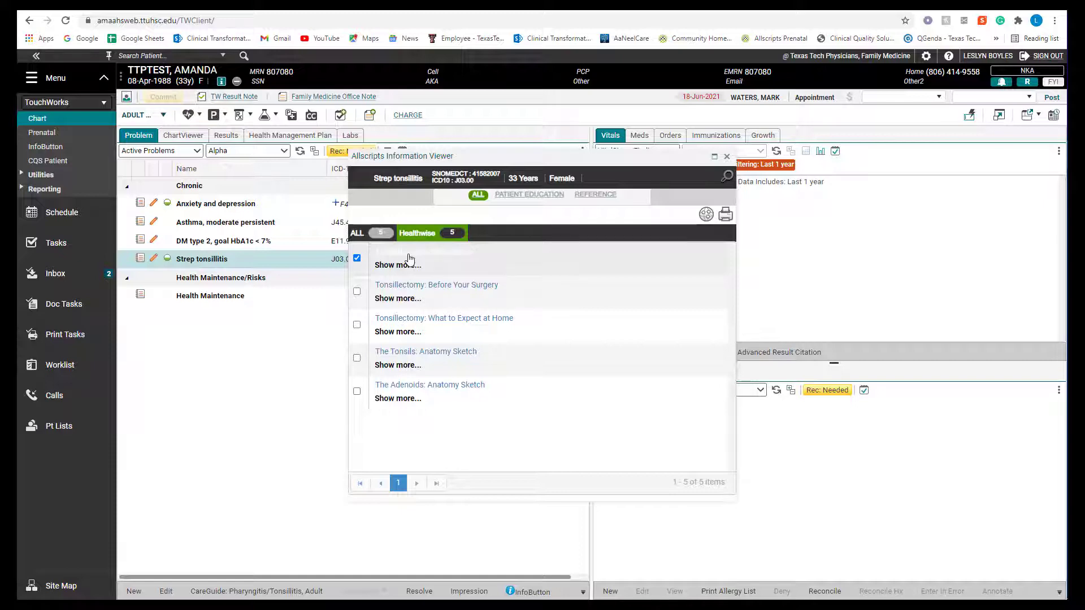
{"action": "left_click", "coordinate": [411, 254]}
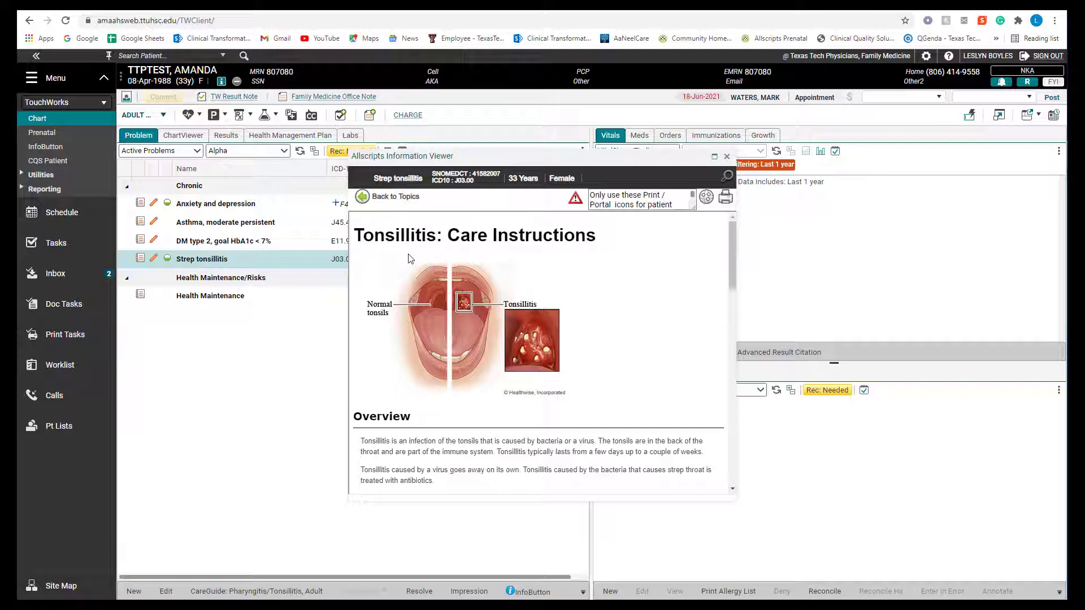
{"action": "left_click", "coordinate": [707, 199]}
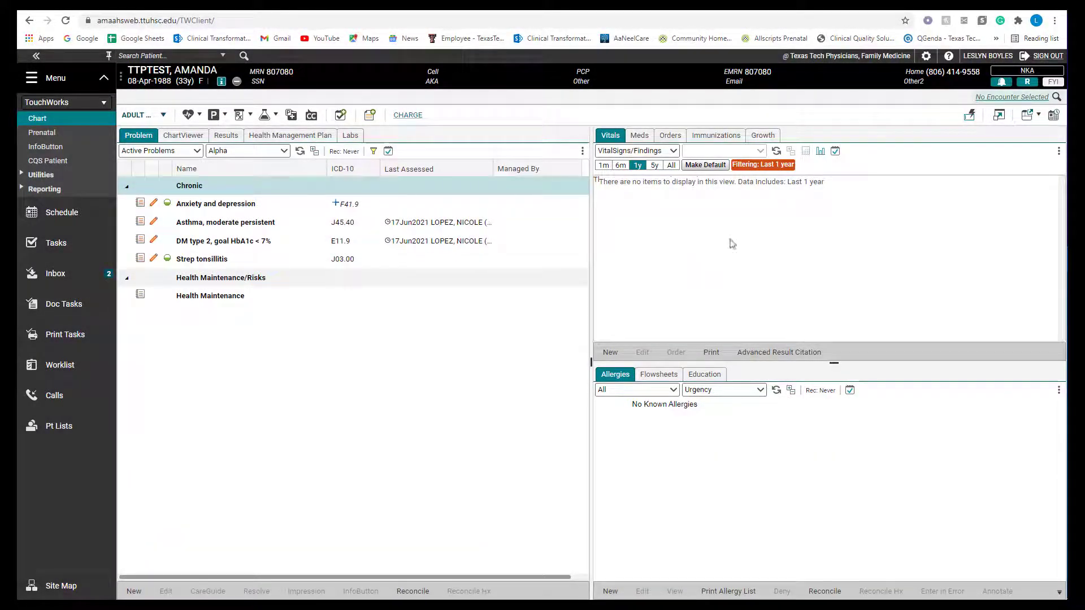
Sign out of the patient record system and confirm the sign-out.
{"action": "left_click", "coordinate": [1050, 57]}
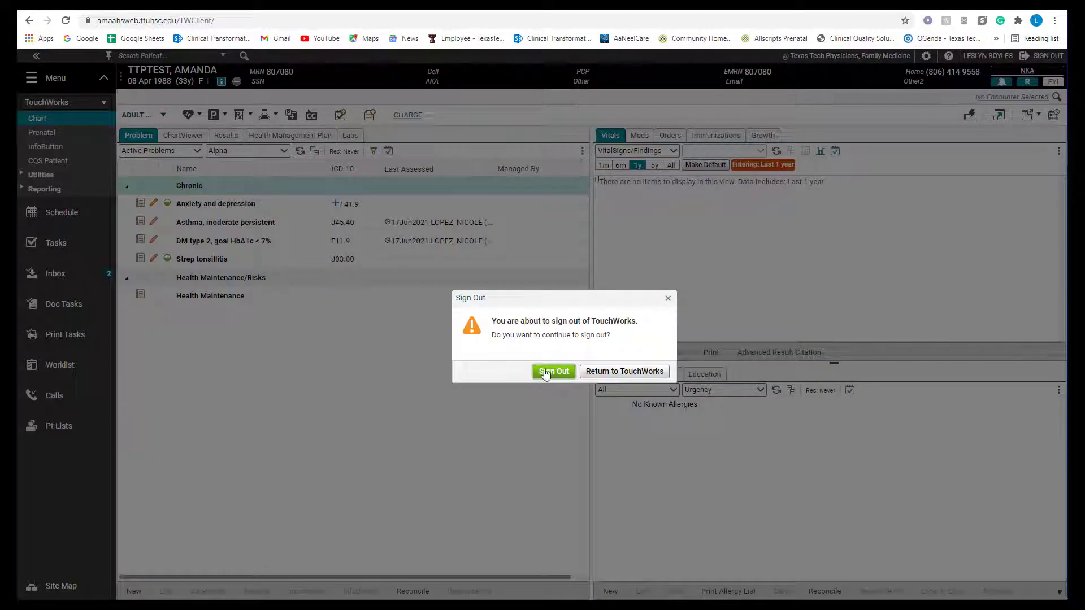
{"action": "left_click", "coordinate": [545, 372]}
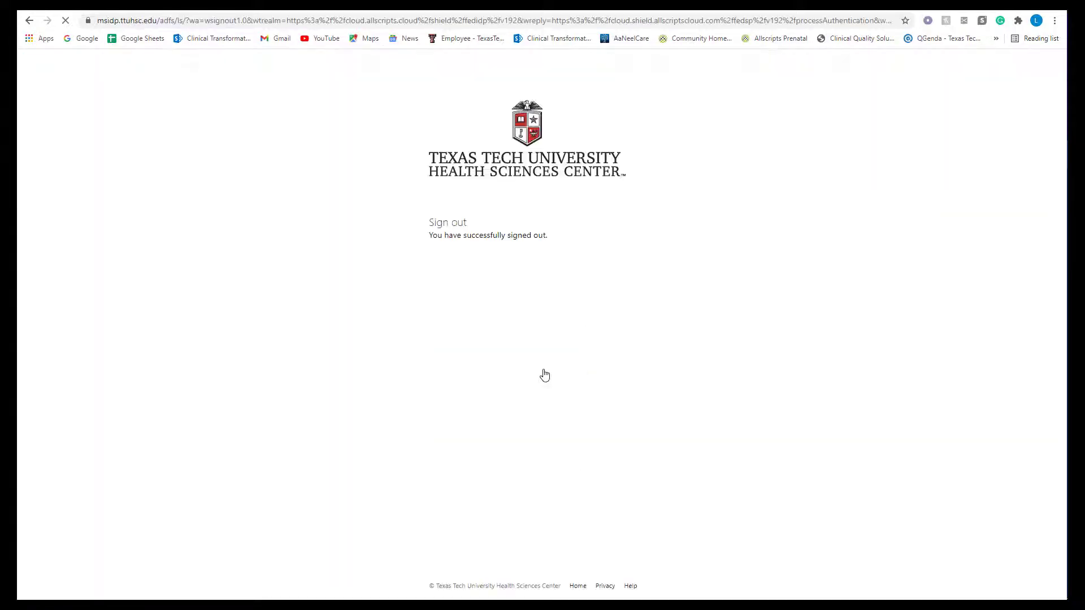